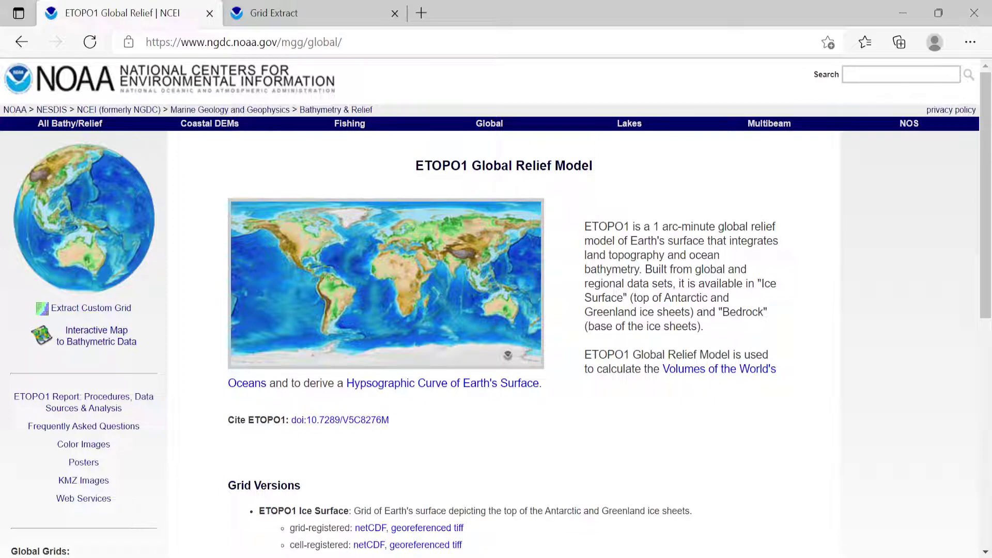
Examine the ETOPO1 Global Relief Model description for its resolution and for the land and ocean data it integrates
{"action": "double_click", "coordinate": [442, 166]}
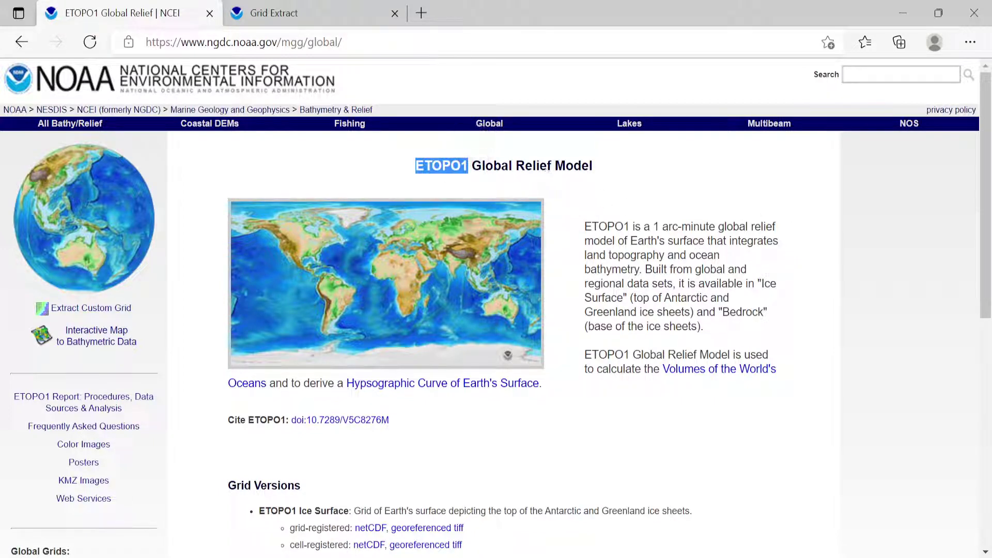
{"action": "left_click", "coordinate": [700, 243]}
{"action": "left_click_drag", "start_coordinate": [654, 226], "coordinate": [719, 227]}
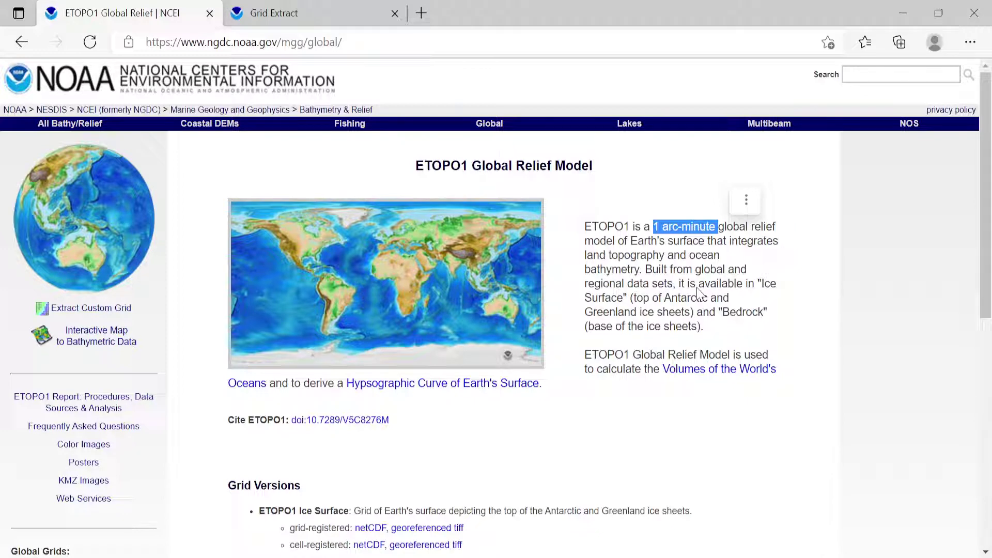
{"action": "left_click", "coordinate": [700, 294]}
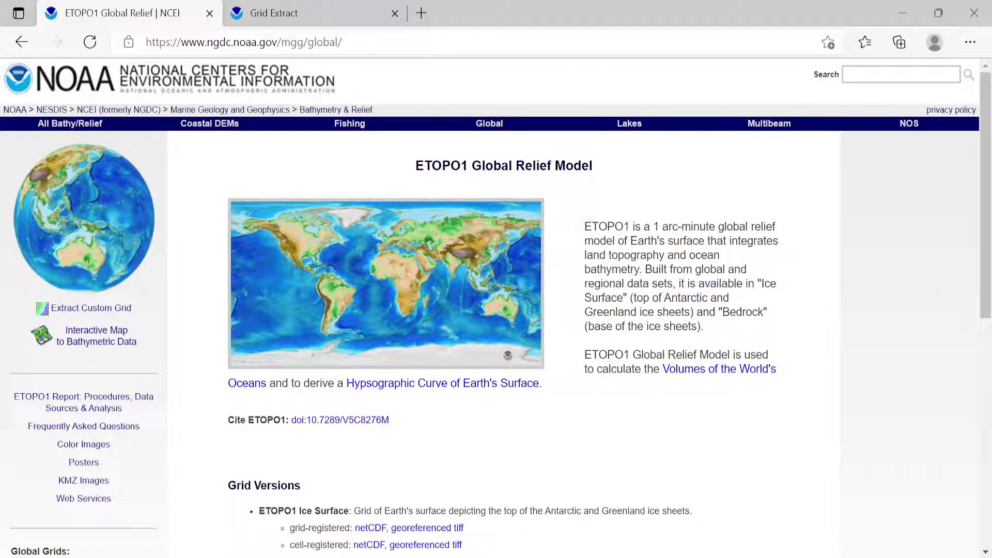
{"action": "left_click_drag", "start_coordinate": [654, 228], "coordinate": [719, 228]}
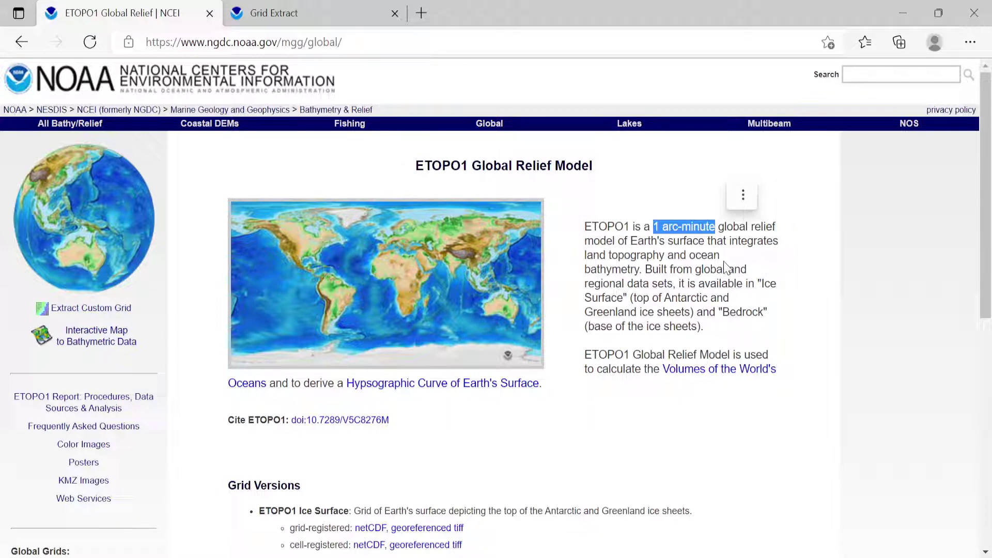
{"action": "left_click_drag", "start_coordinate": [725, 269], "coordinate": [585, 270]}
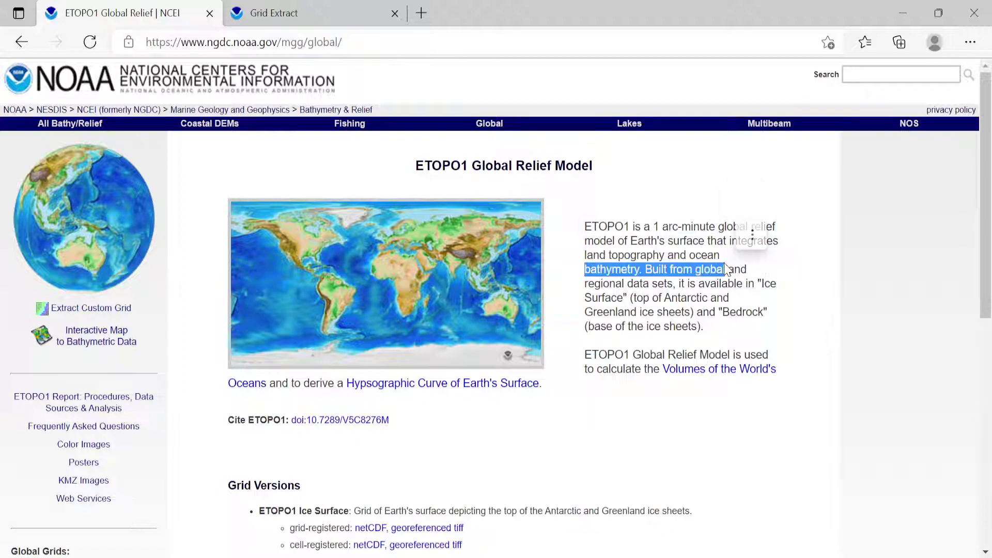
{"action": "left_click", "coordinate": [747, 339]}
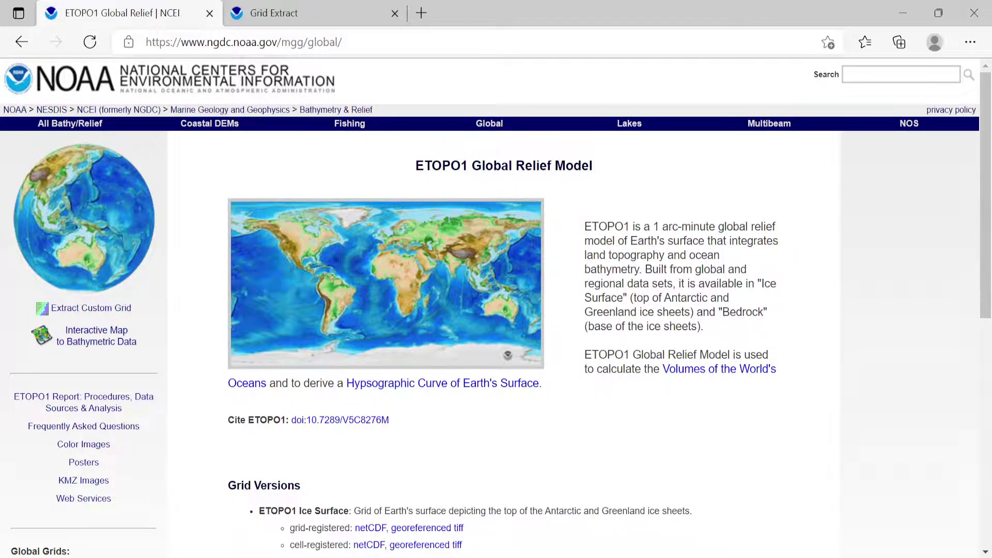
Examine the grid versions on the ETOPO1 page for the grid-registered georeferenced tiff of ETOPO1 Bedrock
{"action": "scroll", "coordinate": [184, 453], "scroll_direction": "down", "scroll_amount": 3}
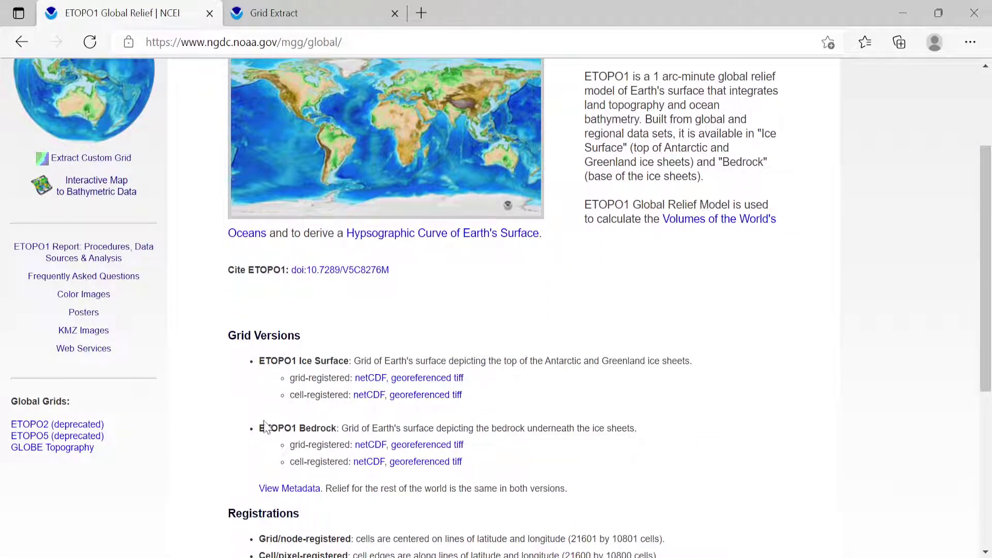
{"action": "left_click_drag", "start_coordinate": [260, 428], "coordinate": [337, 428]}
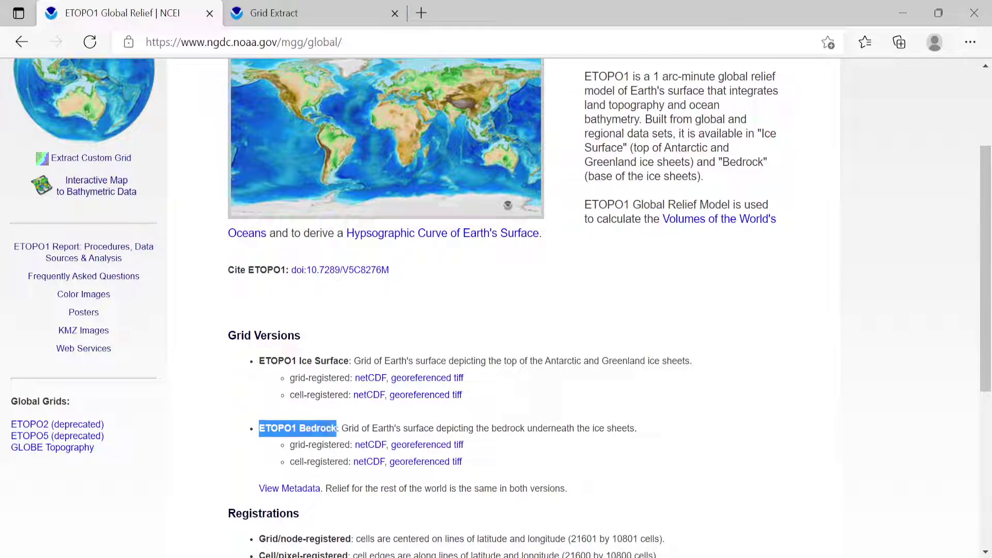
{"action": "left_click", "coordinate": [339, 432]}
{"action": "double_click", "coordinate": [330, 429]}
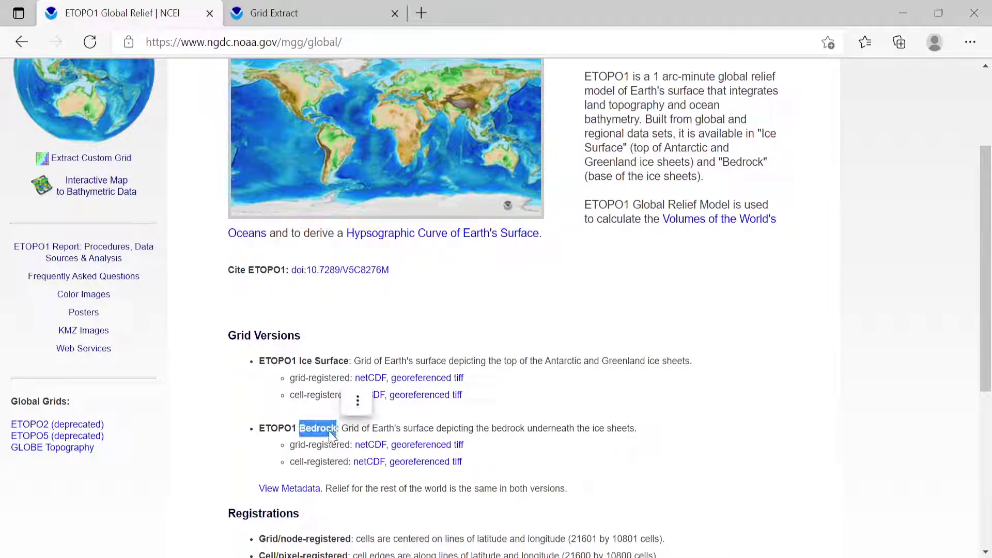
{"action": "left_click_drag", "start_coordinate": [470, 450], "coordinate": [396, 445]}
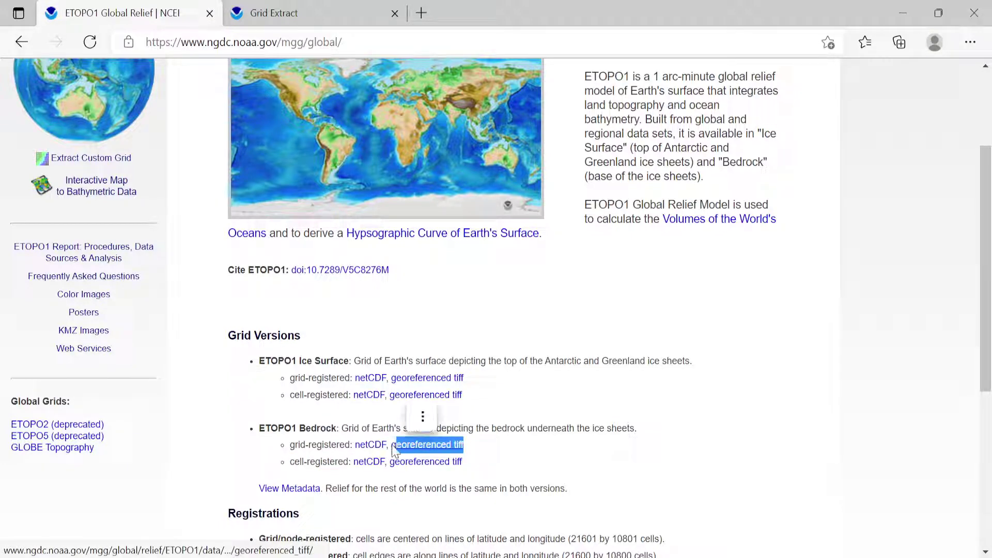
{"action": "left_click", "coordinate": [497, 444]}
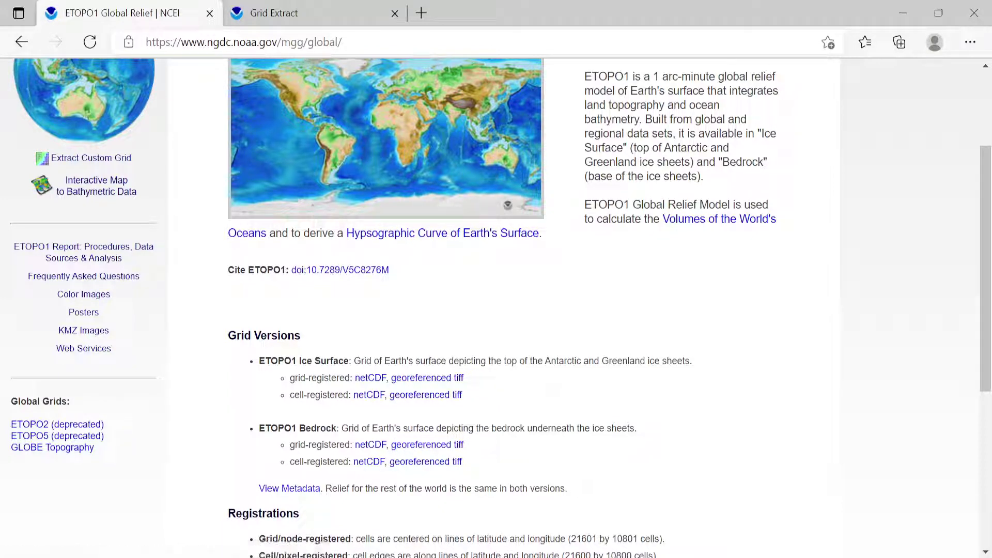
Switch to QGIS and add ETOPO1_Bed_g_geotiff.tif from the C:\bathymetry folder as a raster layer
{"action": "key", "text": "alt+Tab"}
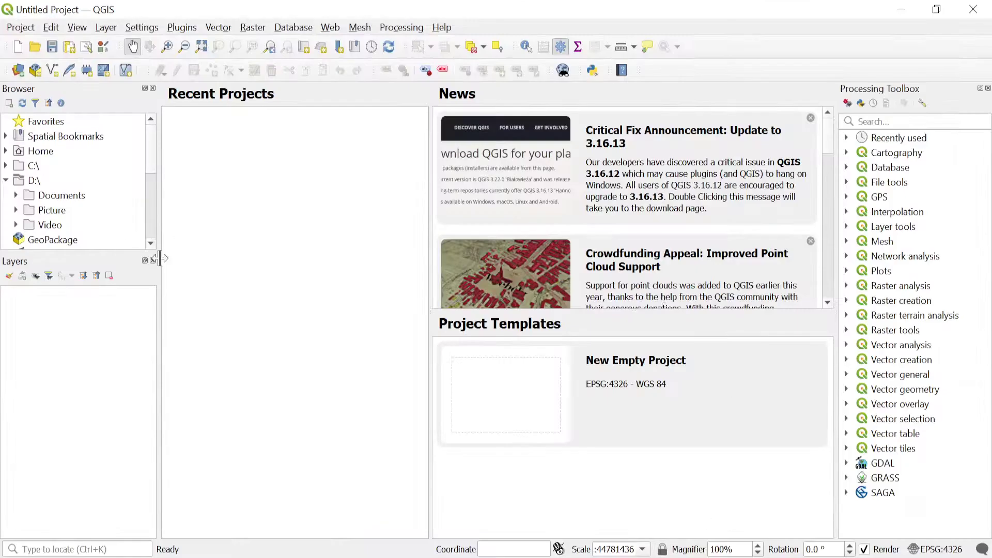
{"action": "left_click", "coordinate": [108, 29]}
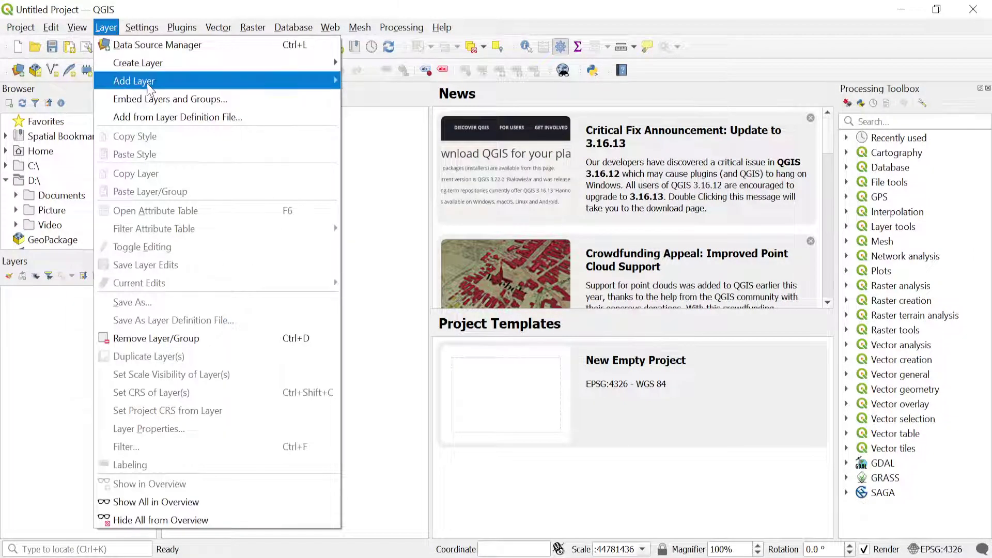
{"action": "mouse_move", "coordinate": [151, 88]}
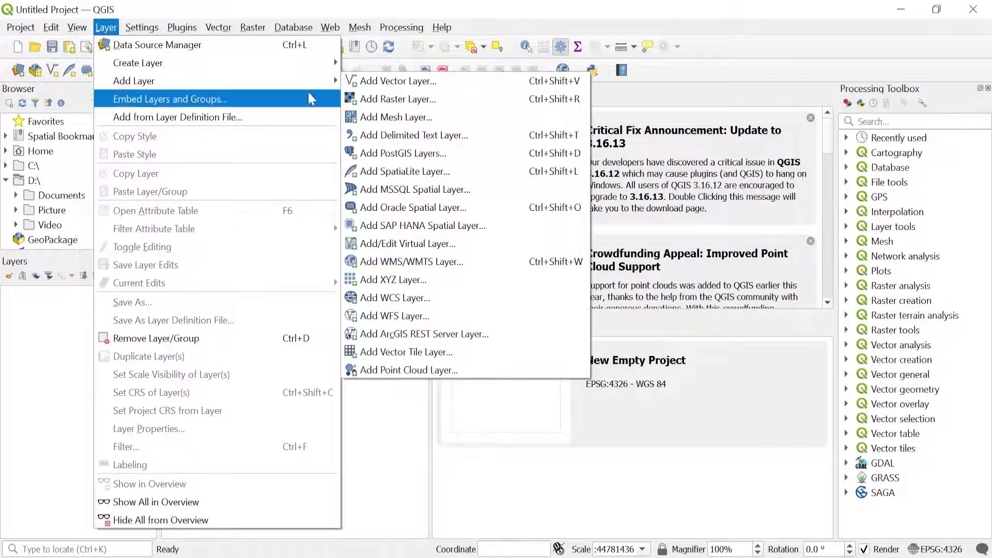
{"action": "left_click", "coordinate": [418, 104]}
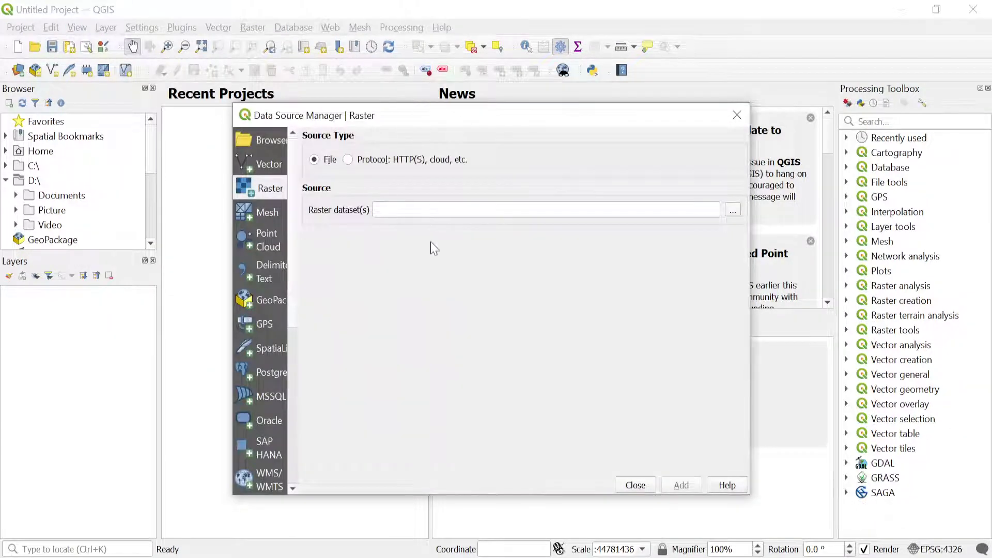
{"action": "left_click", "coordinate": [735, 213]}
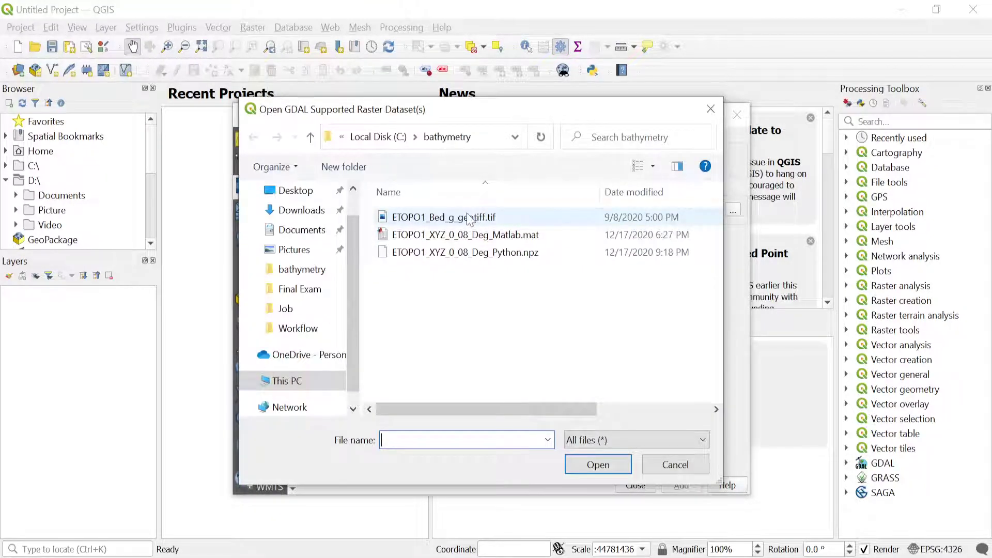
{"action": "left_click", "coordinate": [486, 218]}
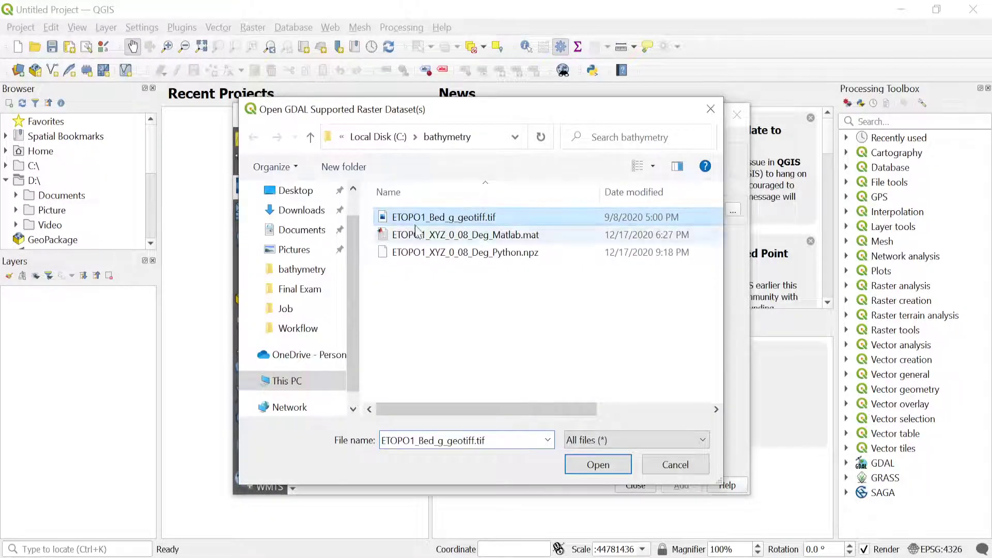
{"action": "left_click", "coordinate": [600, 470]}
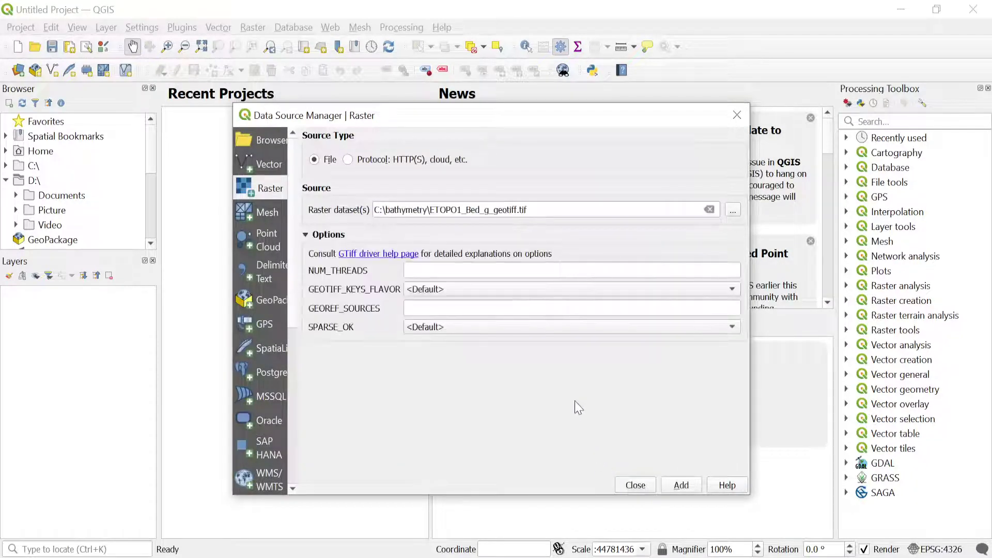
{"action": "left_click", "coordinate": [674, 490]}
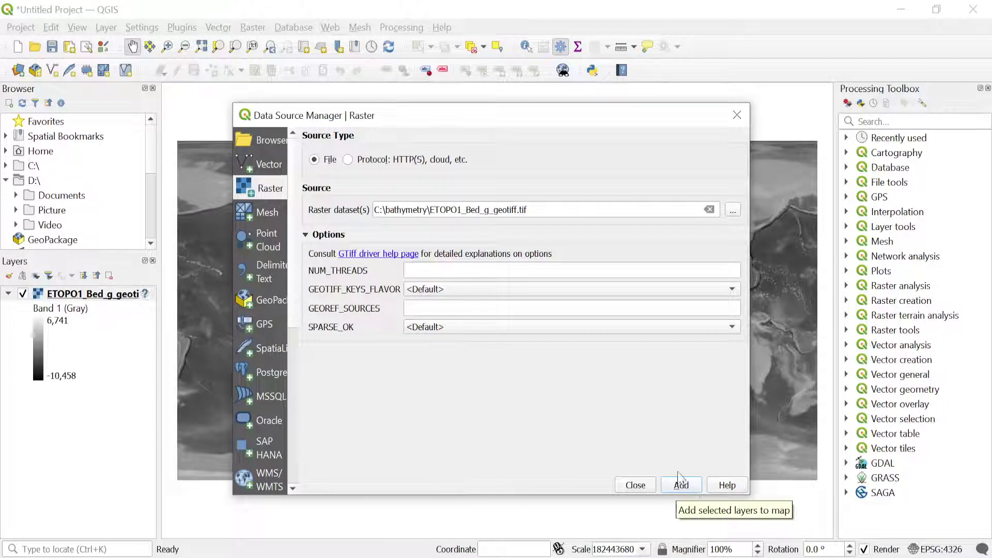
{"action": "left_click", "coordinate": [737, 114]}
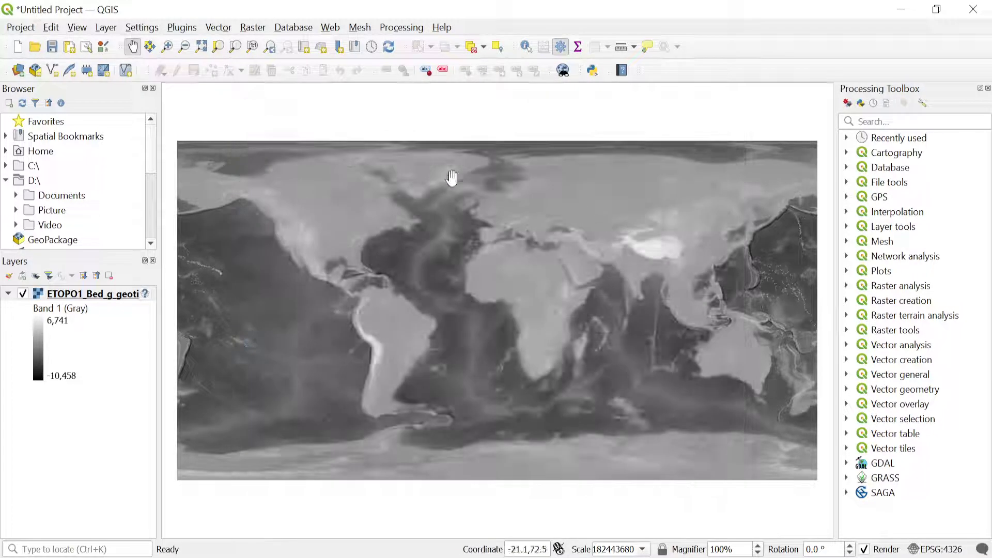
Check the horizontal datum on the ETOPO1 web page and assign the project CRS EPSG:4326 - WGS 84 to the ETOPO1_Bed_g_geotiff layer
{"action": "right_click", "coordinate": [100, 300]}
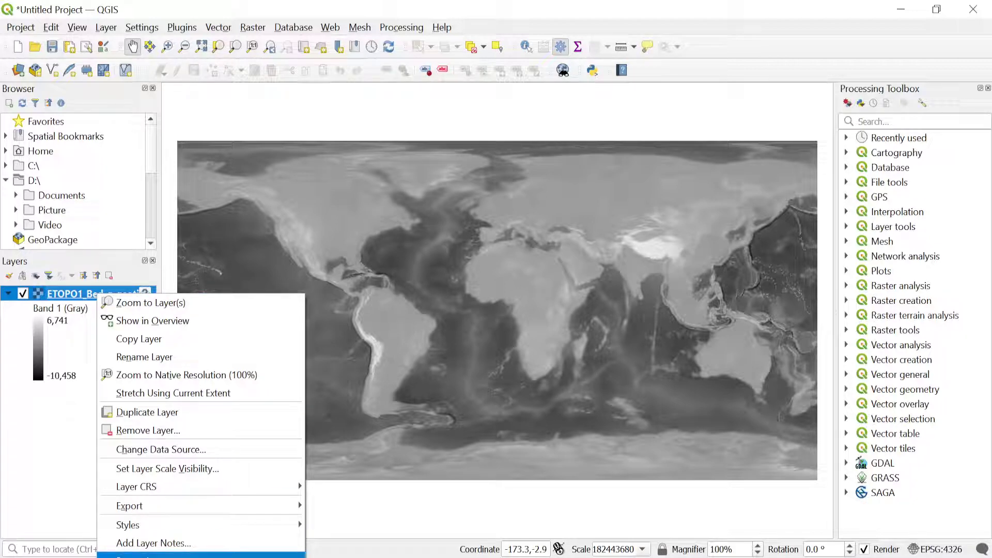
{"action": "left_click", "coordinate": [155, 555]}
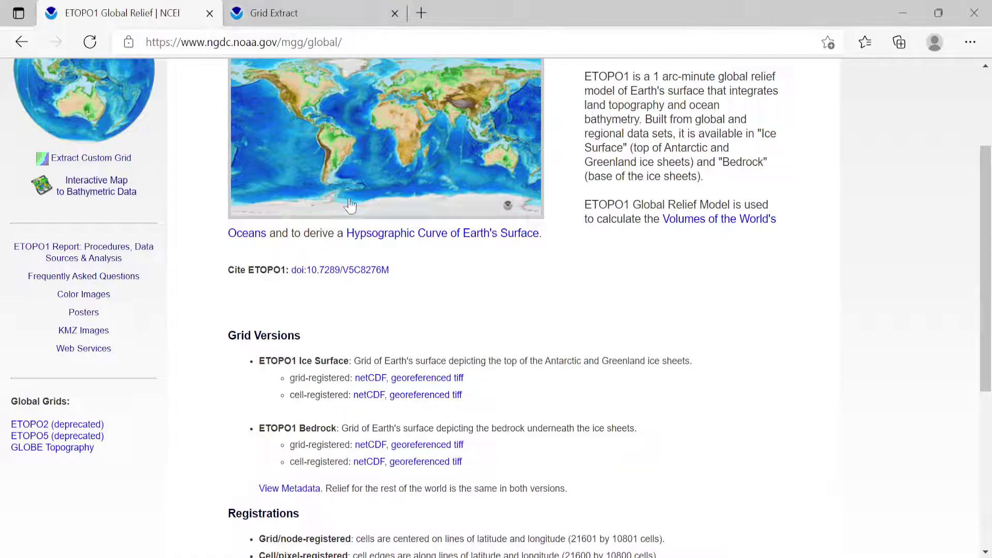
{"action": "scroll", "coordinate": [349, 205], "scroll_direction": "down", "scroll_amount": 6}
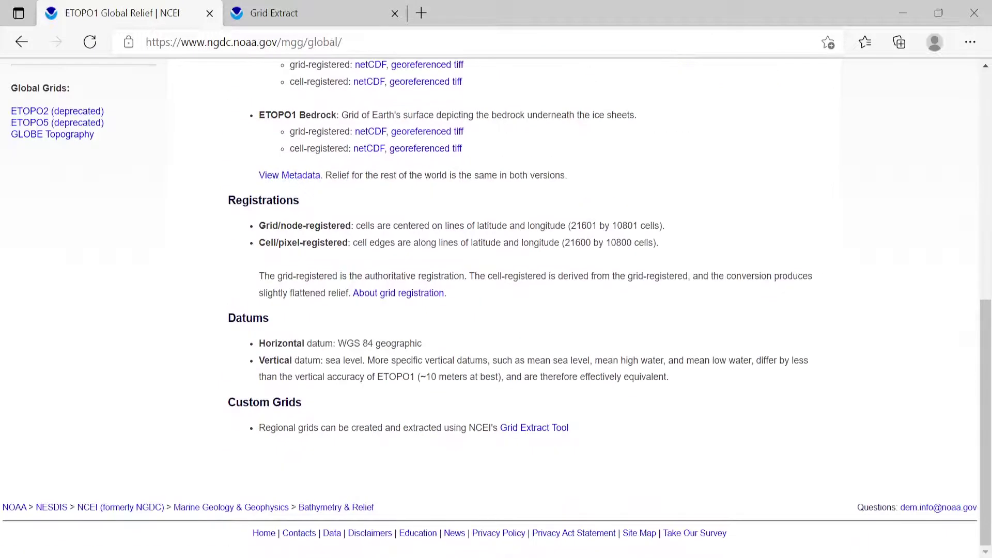
{"action": "left_click_drag", "start_coordinate": [259, 343], "coordinate": [450, 347]}
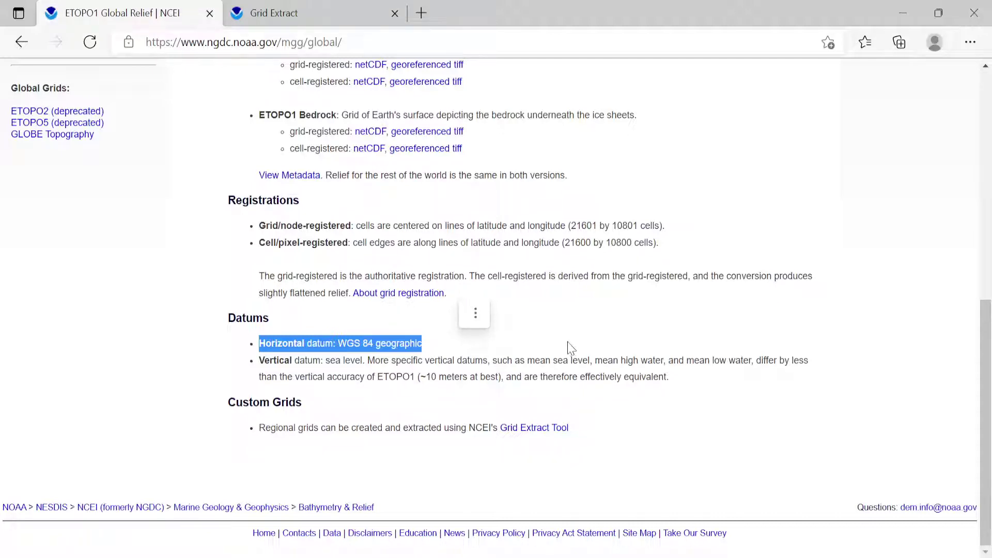
{"action": "key", "text": "alt+Tab"}
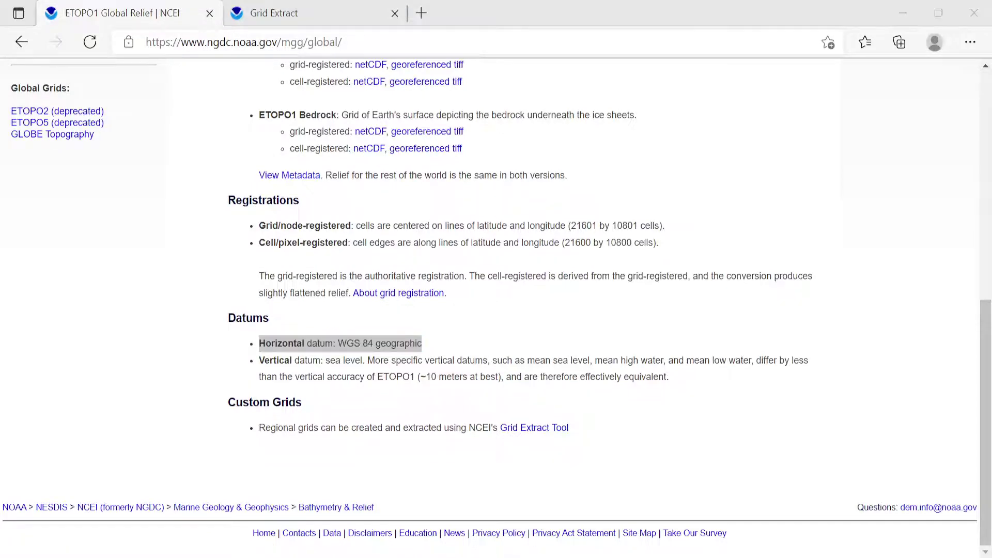
{"action": "left_click", "coordinate": [582, 153]}
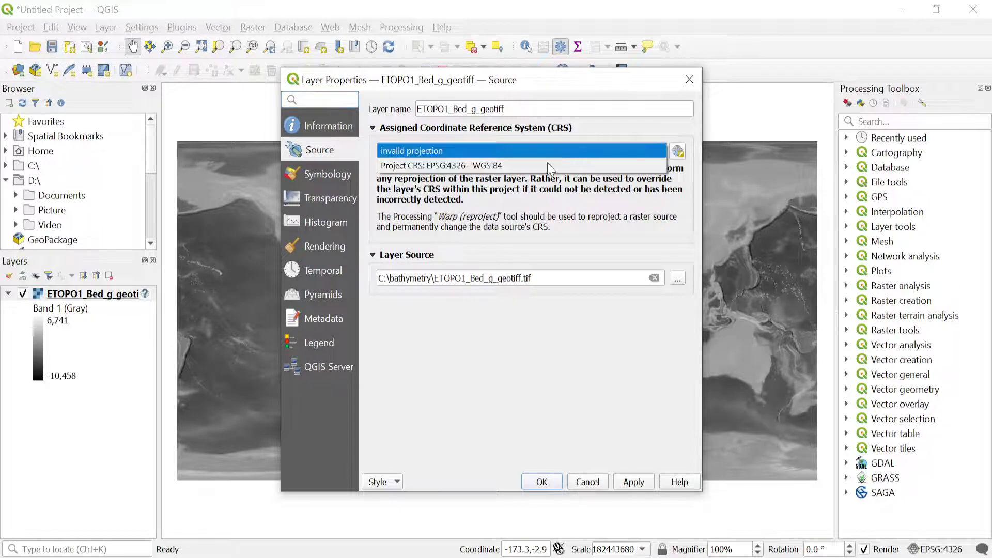
{"action": "left_click", "coordinate": [491, 163]}
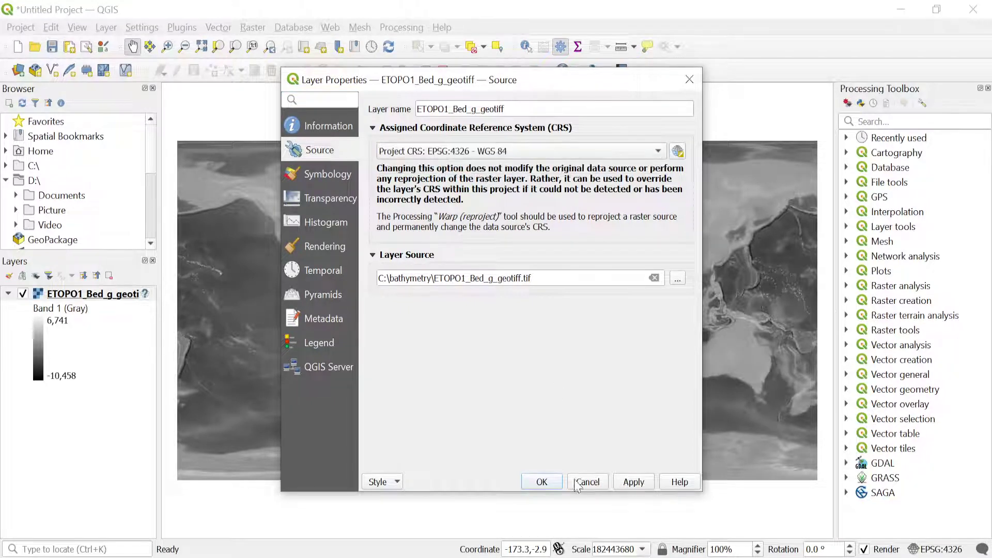
{"action": "left_click", "coordinate": [542, 481]}
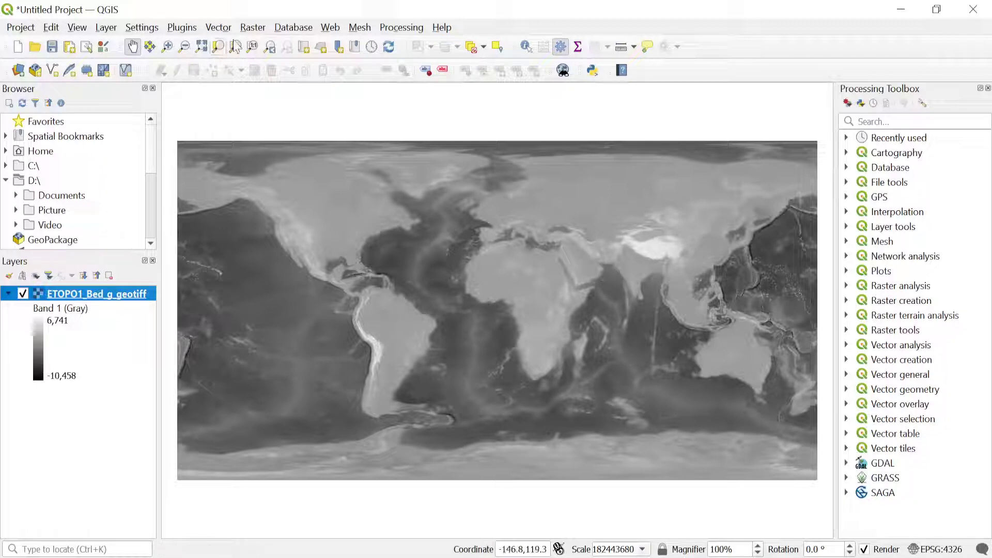
Start the Regular Points tool and draw its input extent on the map over the northern Arabian Sea, about 20.4° to 29.1° latitude
{"action": "left_click", "coordinate": [220, 27]}
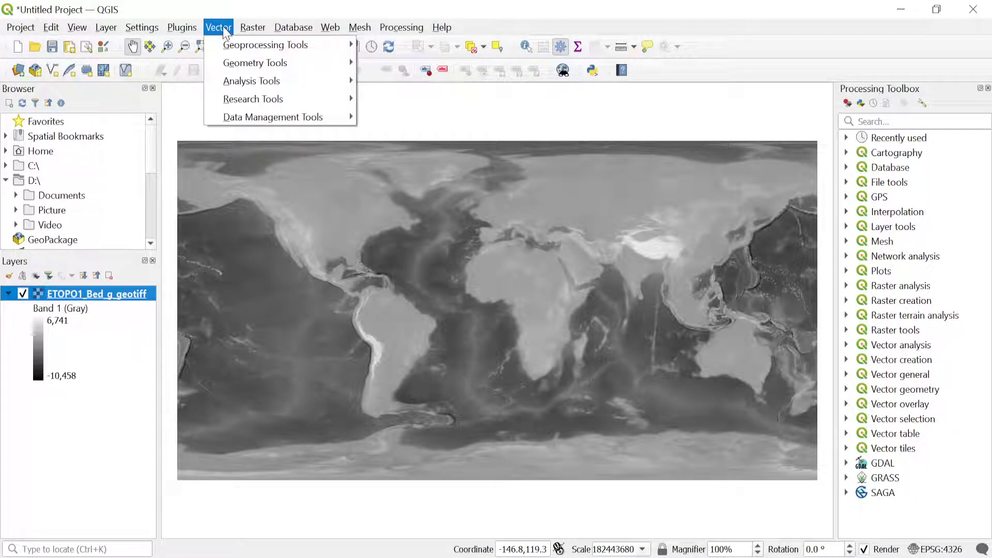
{"action": "mouse_move", "coordinate": [240, 72]}
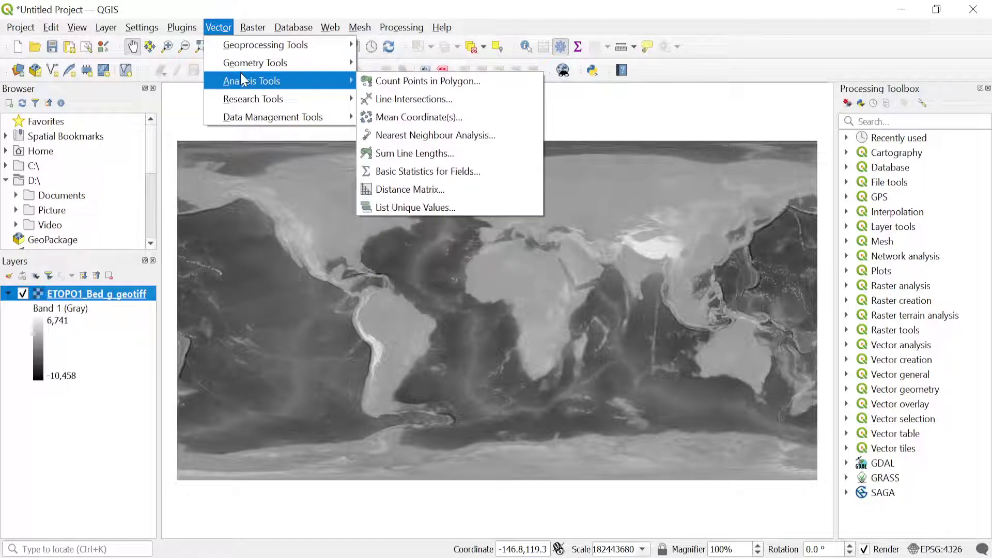
{"action": "mouse_move", "coordinate": [253, 106]}
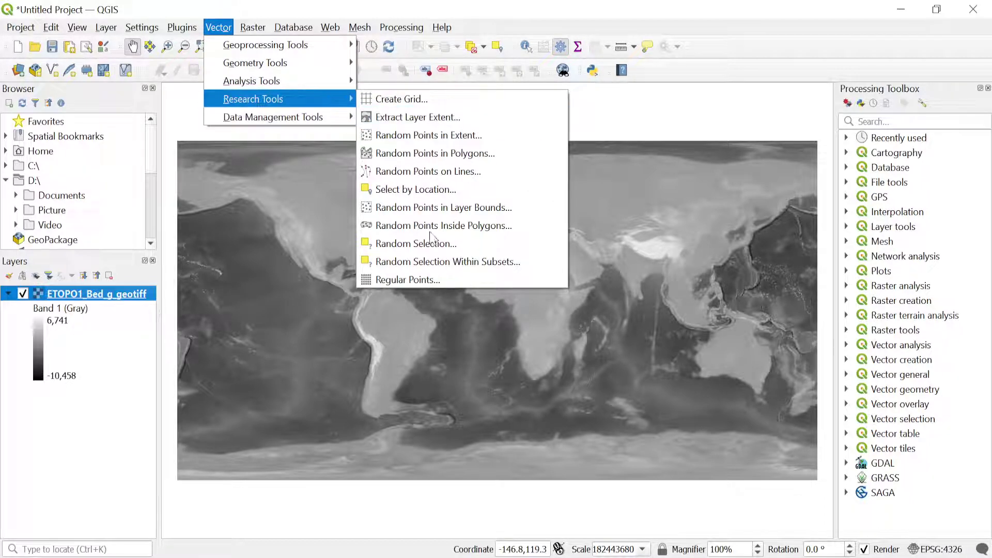
{"action": "left_click", "coordinate": [462, 280]}
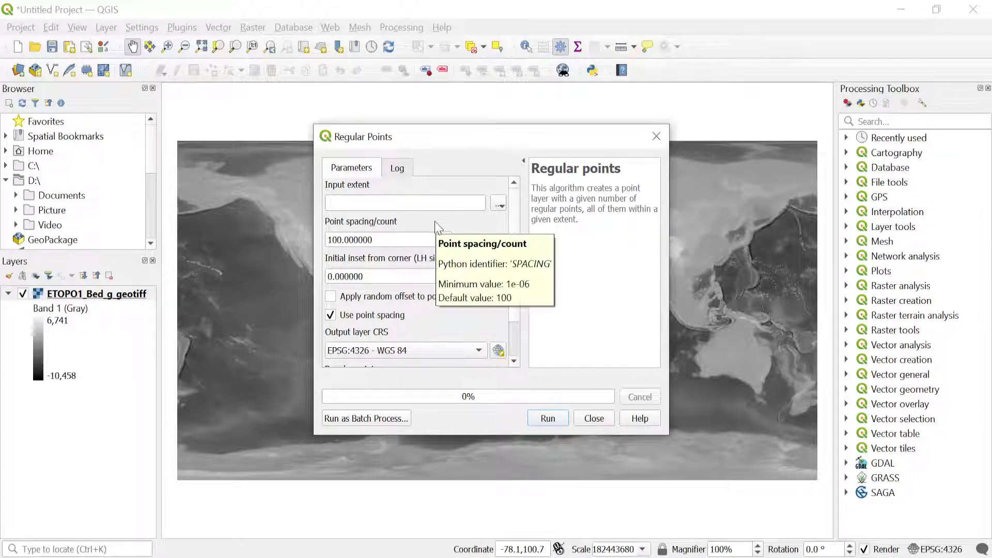
{"action": "left_click", "coordinate": [499, 204]}
{"action": "mouse_move", "coordinate": [516, 228]}
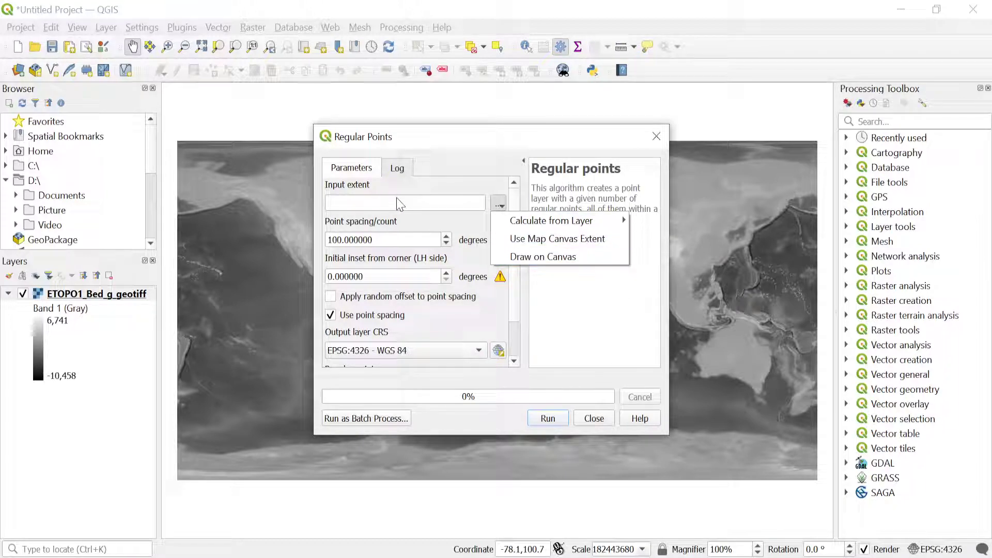
{"action": "left_click", "coordinate": [542, 255]}
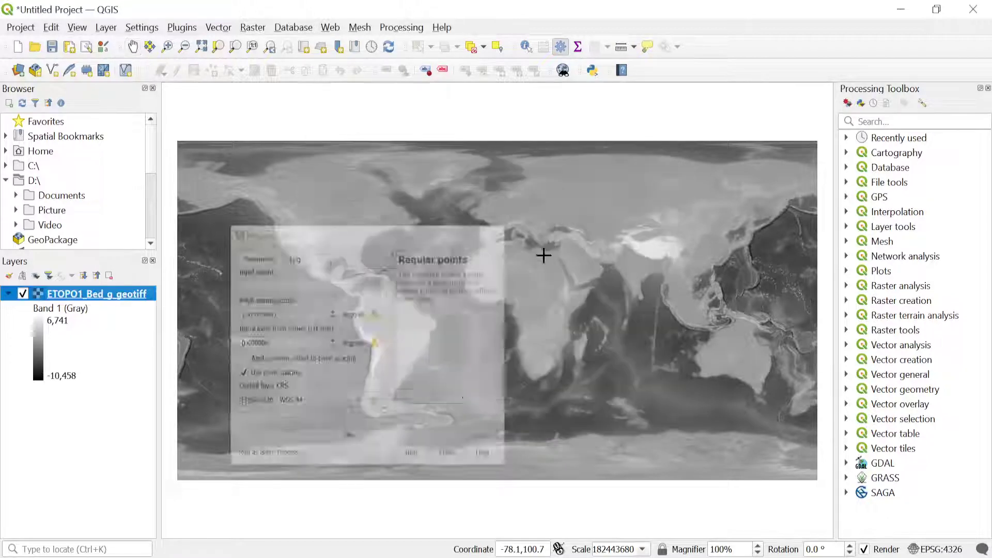
{"action": "left_click_drag", "start_coordinate": [615, 268], "coordinate": [621, 278]}
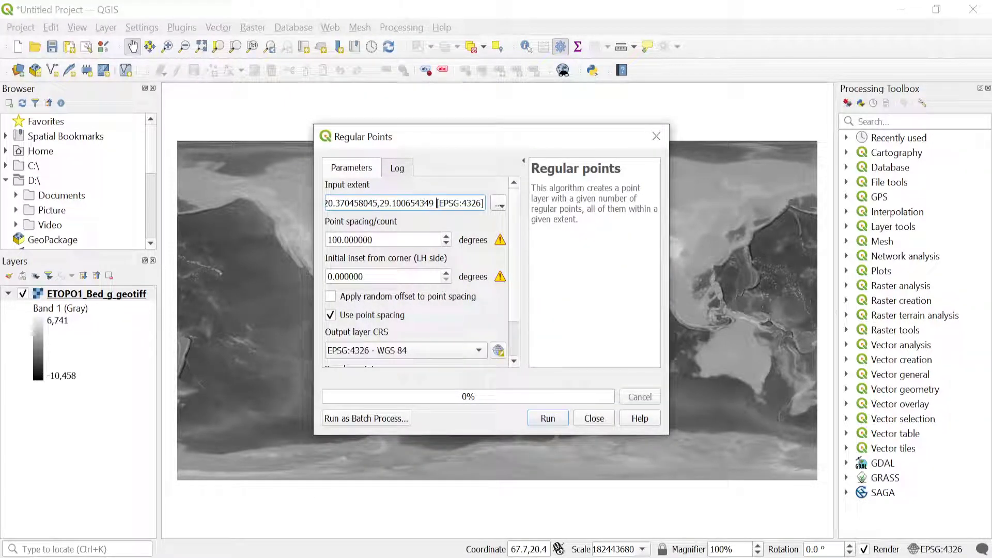
Set the Regular Points input extent to 46,58,23,31
{"action": "key", "text": "Left"}
{"action": "key", "text": "Left"}
{"action": "key", "text": "Left"}
{"action": "key", "text": "Left"}
{"action": "key", "text": "Left"}
{"action": "key", "text": "Left"}
{"action": "key", "text": "Left"}
{"action": "key", "text": "Left"}
{"action": "key", "text": "Left"}
{"action": "key", "text": "Left"}
{"action": "key", "text": "Left"}
{"action": "key", "text": "Left"}
{"action": "key", "text": "Left"}
{"action": "key", "text": "Left"}
{"action": "key", "text": "Left"}
{"action": "key", "text": "Left"}
{"action": "key", "text": "Left"}
{"action": "key", "text": "Left"}
{"action": "key", "text": "Left"}
{"action": "key", "text": "Left"}
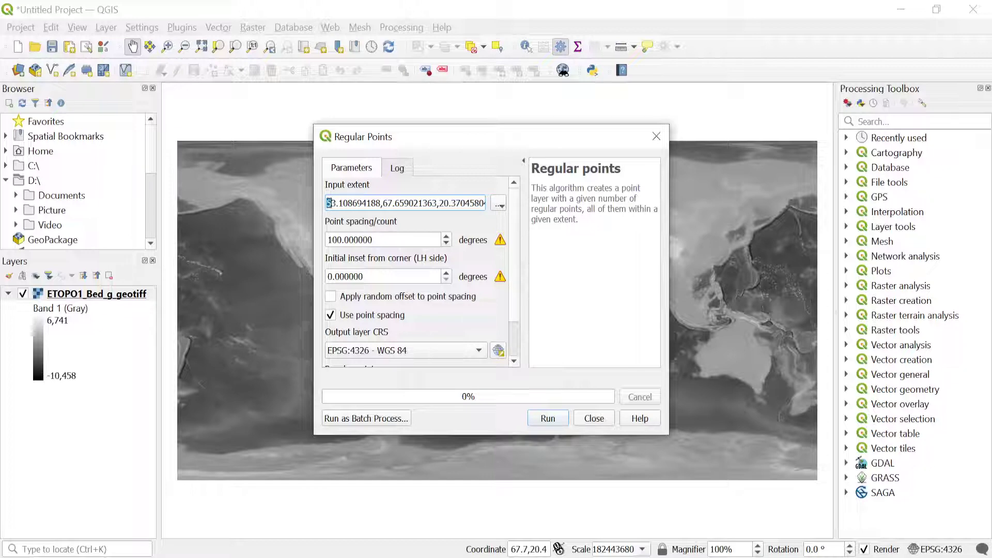
{"action": "left_click_drag", "start_coordinate": [338, 203], "coordinate": [381, 203]}
{"action": "type", "text": "46"}
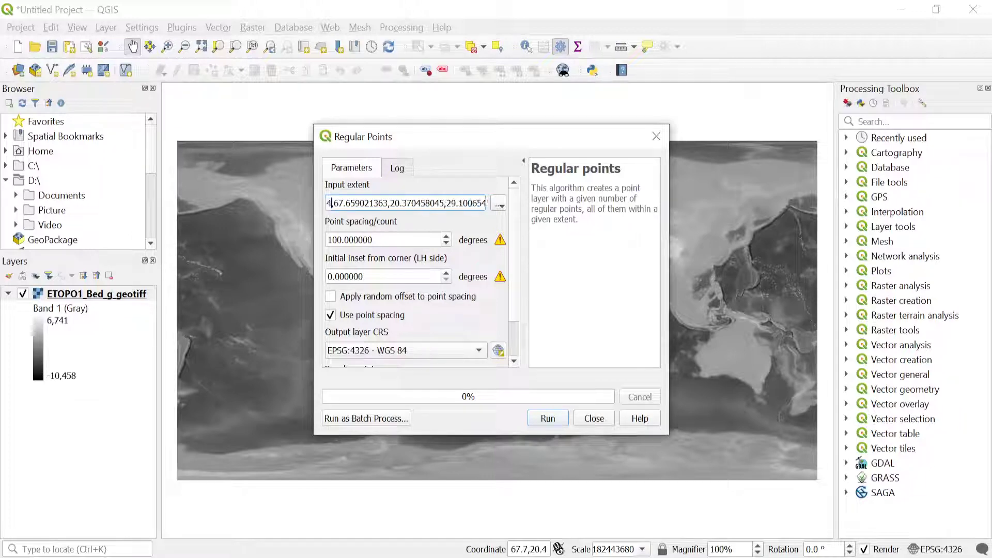
{"action": "left_click_drag", "start_coordinate": [339, 203], "coordinate": [394, 203]}
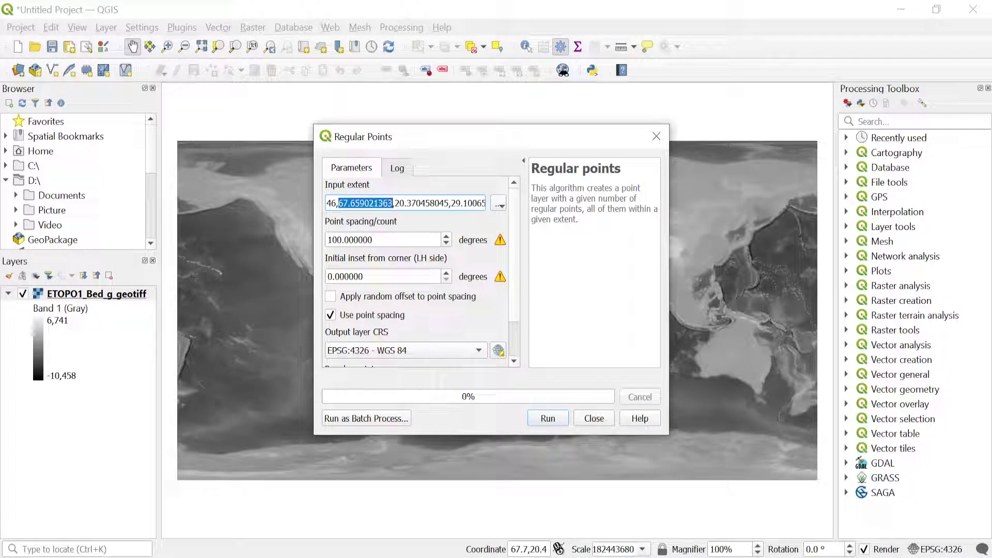
{"action": "type", "text": "58"}
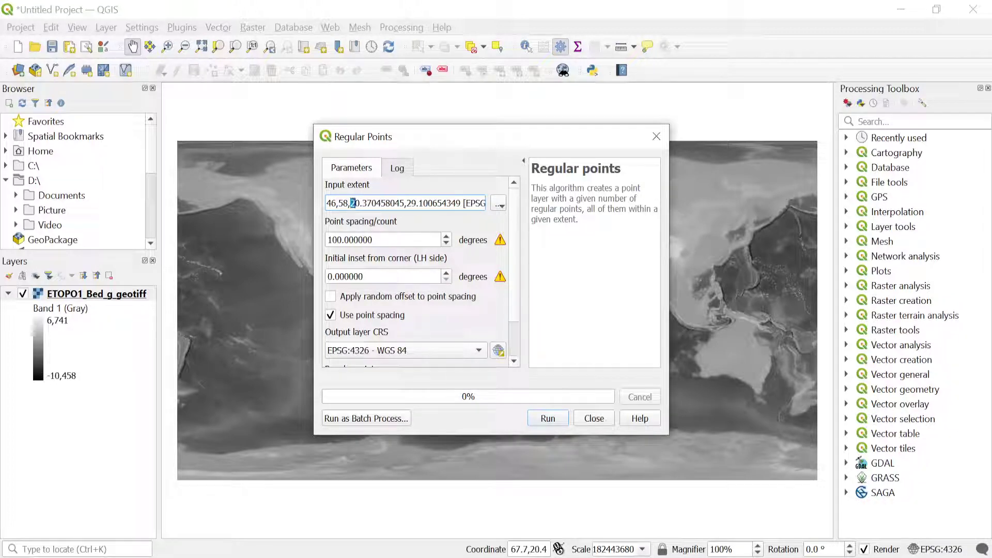
{"action": "left_click_drag", "start_coordinate": [352, 203], "coordinate": [406, 203]}
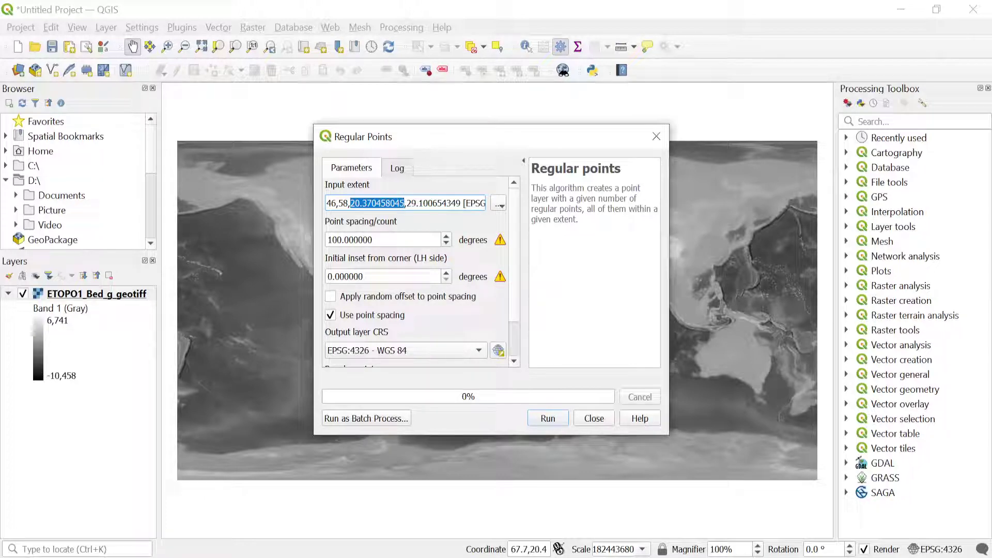
{"action": "type", "text": "23"}
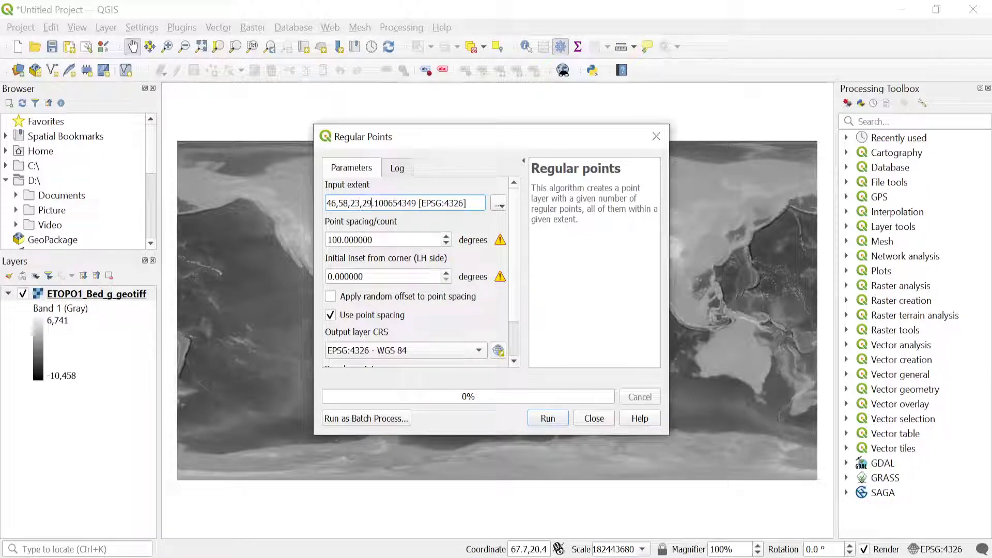
{"action": "left_click_drag", "start_coordinate": [364, 203], "coordinate": [467, 203]}
{"action": "type", "text": "31"}
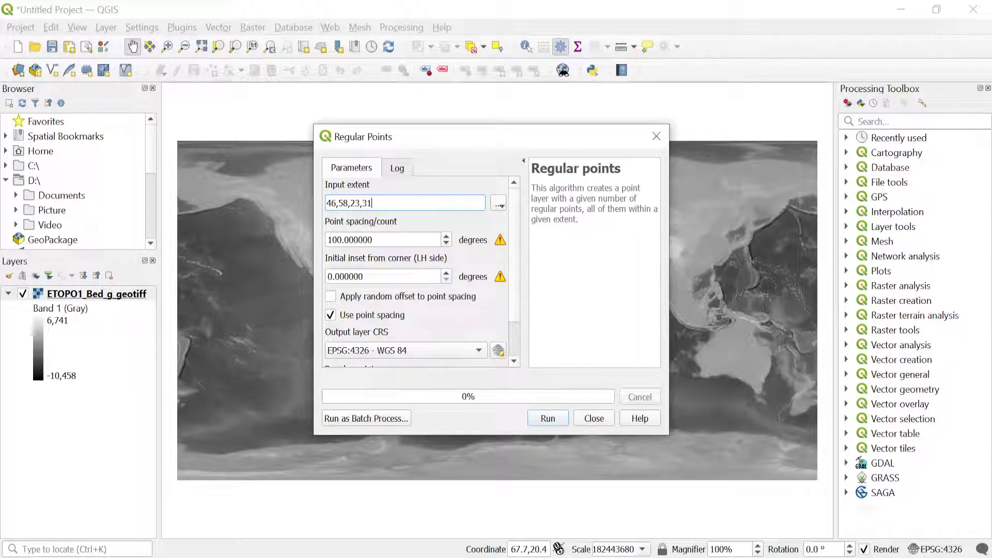
{"action": "double_click", "coordinate": [330, 203]}
{"action": "double_click", "coordinate": [344, 203]}
{"action": "double_click", "coordinate": [355, 203]}
{"action": "double_click", "coordinate": [366, 203]}
Set the point spacing to 0.5 degrees, run Regular Points with EPSG:4326 - WGS 84 output and close the tool
{"action": "key", "text": "Tab"}
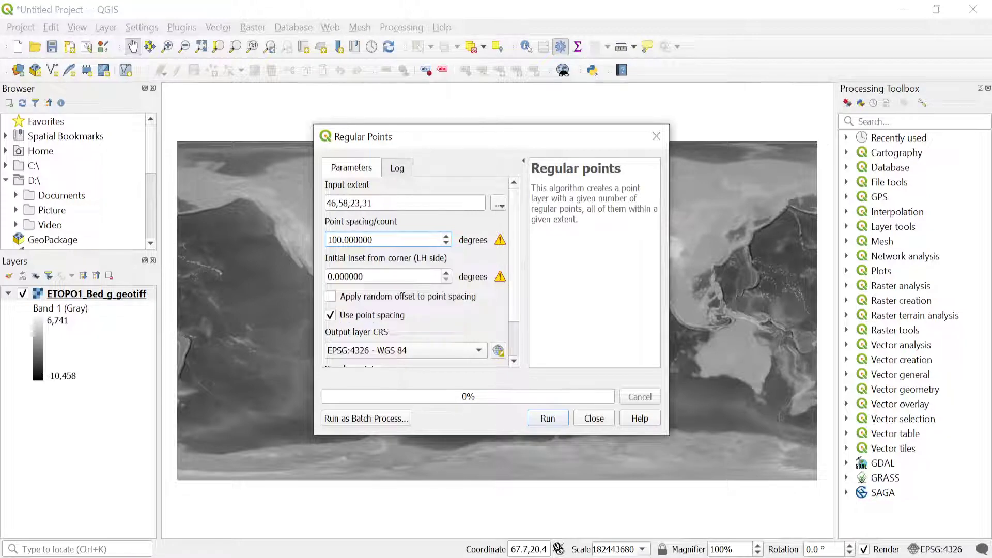
{"action": "left_click_drag", "start_coordinate": [336, 240], "coordinate": [342, 240]}
{"action": "type", "text": "0"}
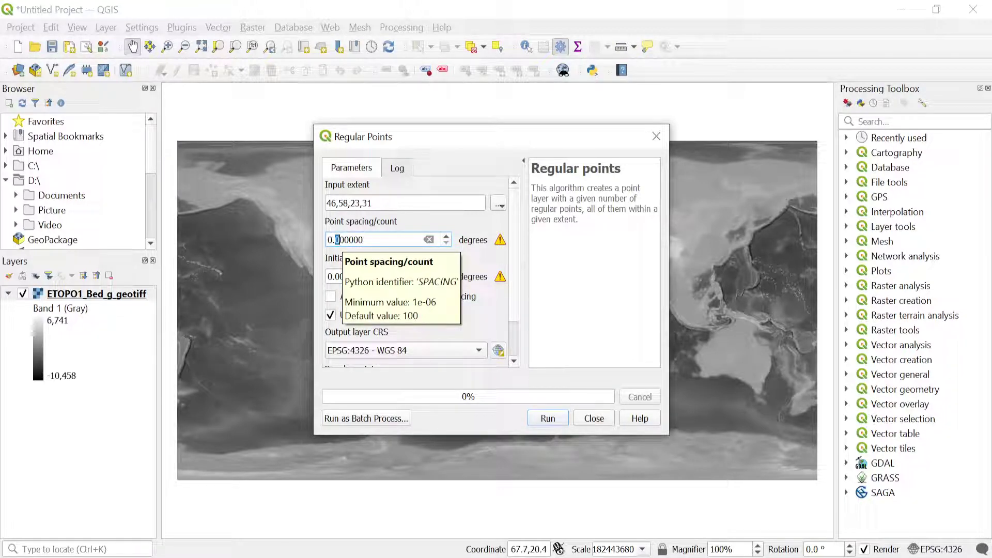
{"action": "double_click", "coordinate": [337, 240]}
{"action": "type", "text": "5"}
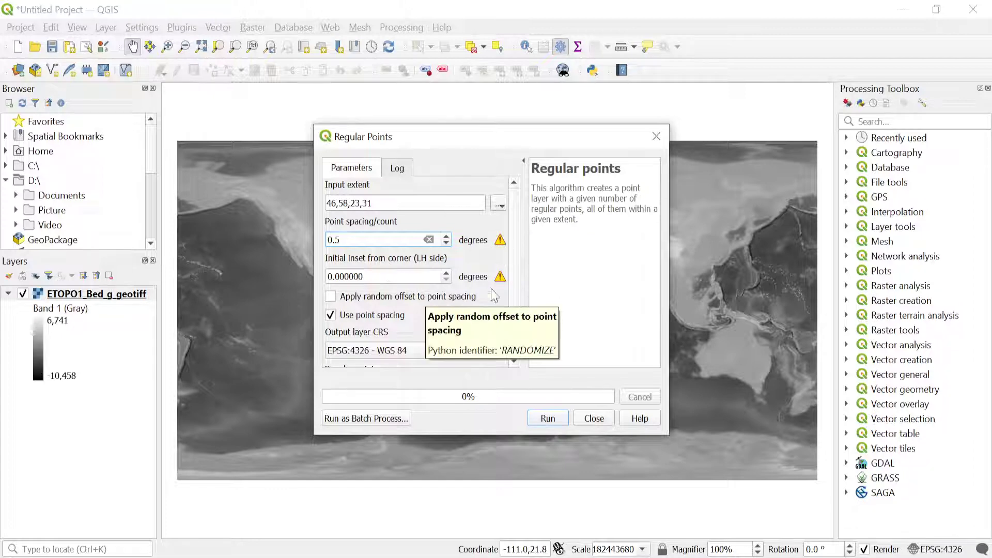
{"action": "scroll", "coordinate": [518, 247], "scroll_direction": "down", "scroll_amount": 3}
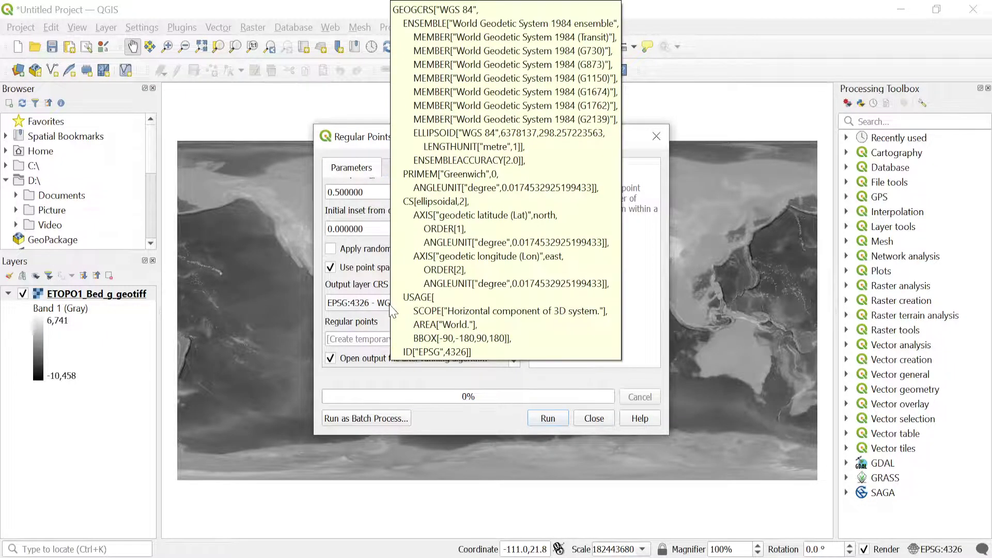
{"action": "left_click", "coordinate": [549, 419]}
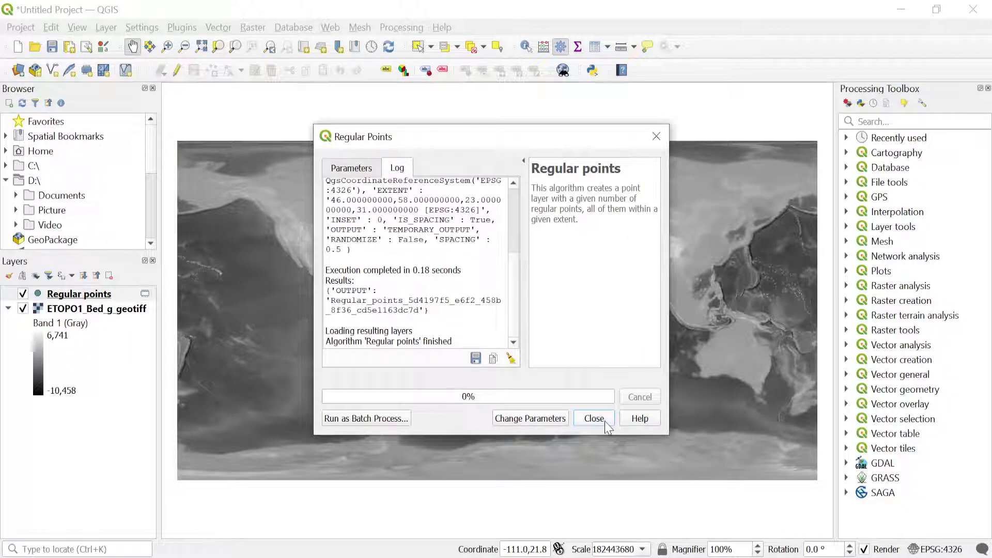
{"action": "left_click", "coordinate": [595, 418]}
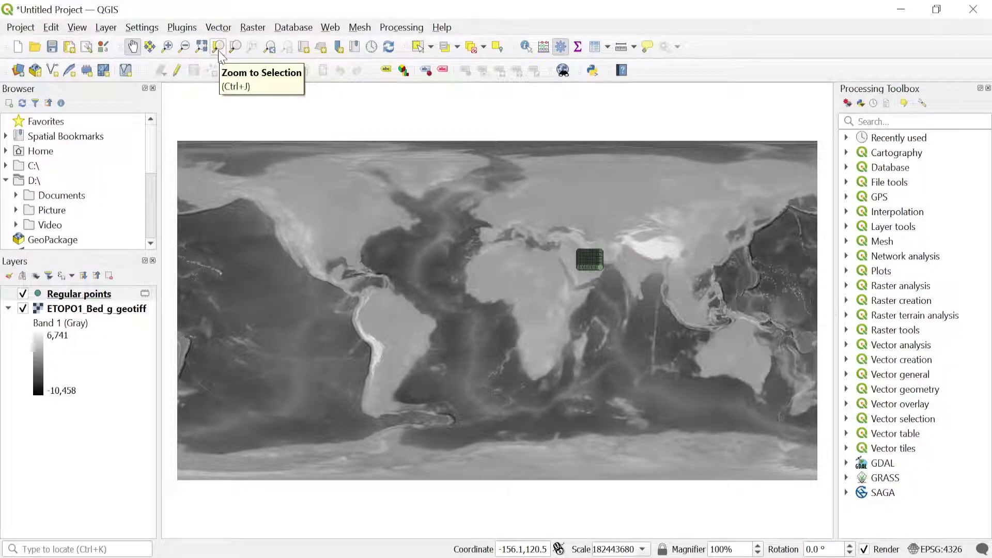
Examine the extent of the Regular points layer on the map and the fields in its attribute table
{"action": "left_click", "coordinate": [235, 48]}
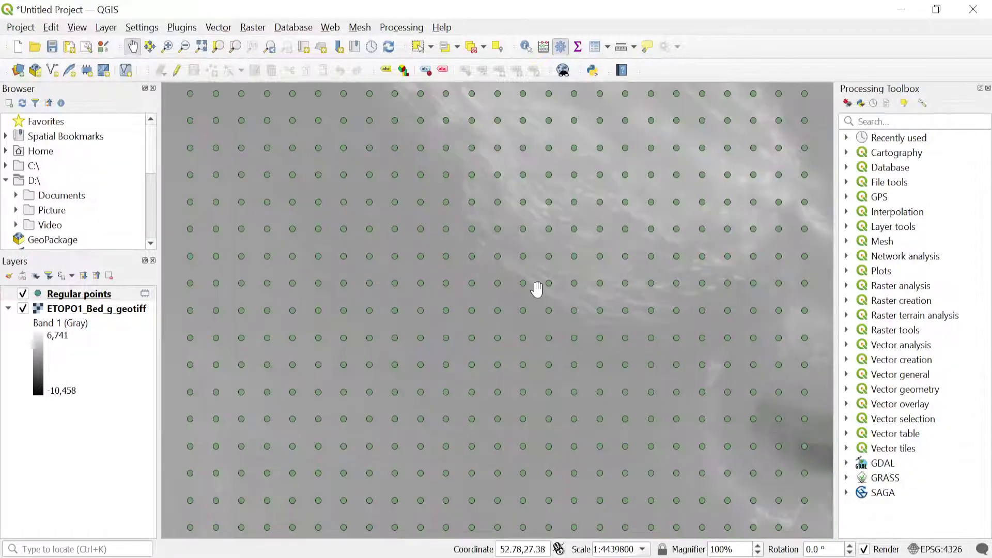
{"action": "scroll", "coordinate": [537, 289], "scroll_direction": "down", "scroll_amount": 1}
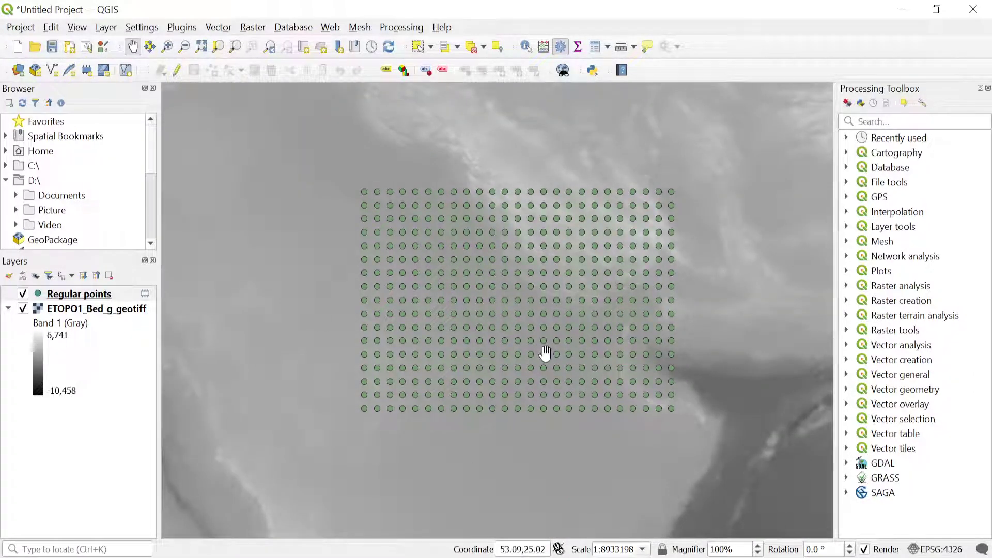
{"action": "right_click", "coordinate": [85, 298]}
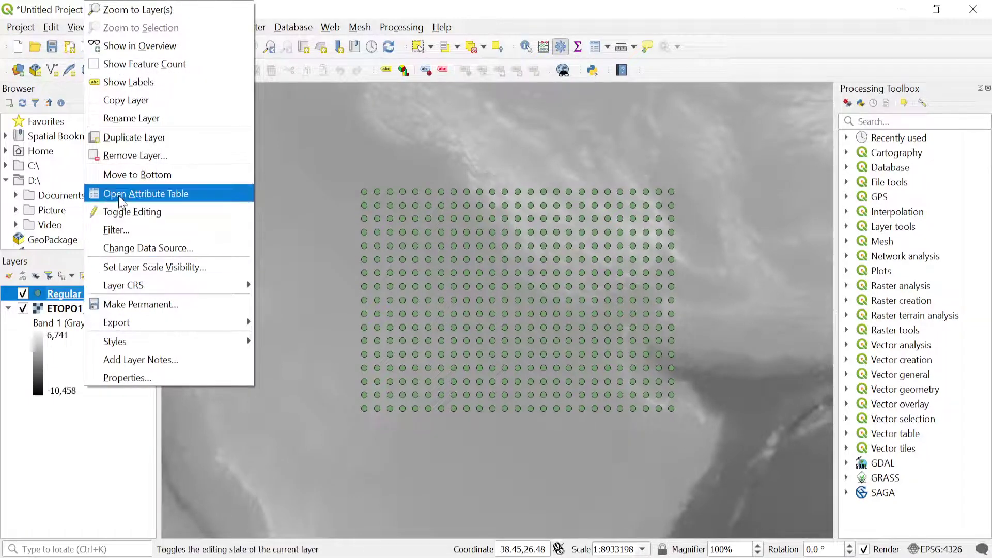
{"action": "left_click", "coordinate": [122, 199]}
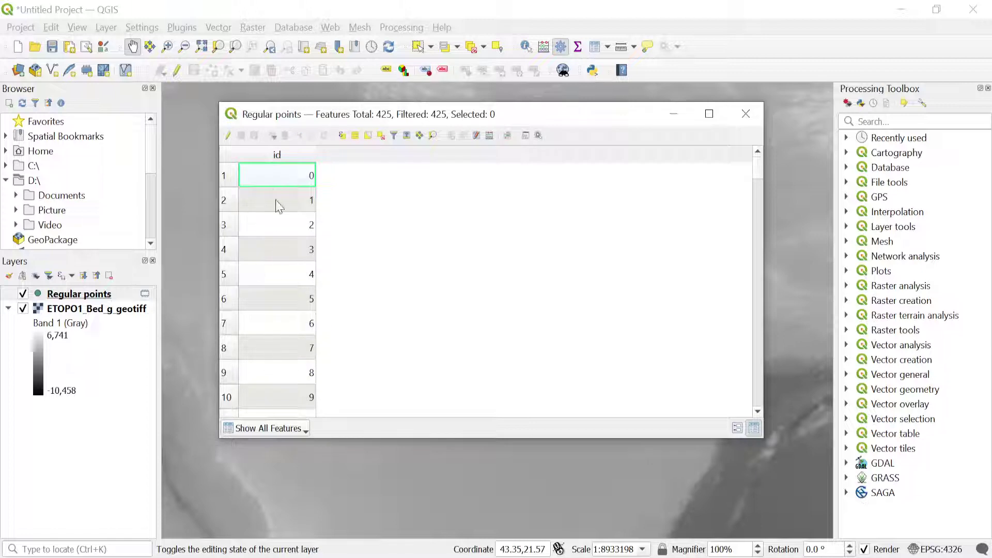
{"action": "left_click", "coordinate": [746, 113]}
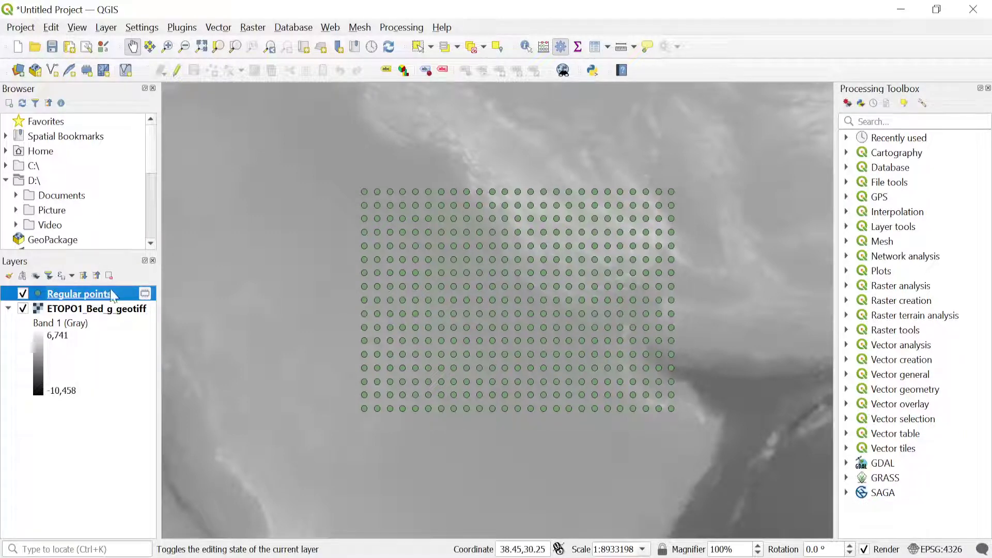
{"action": "left_click", "coordinate": [218, 27]}
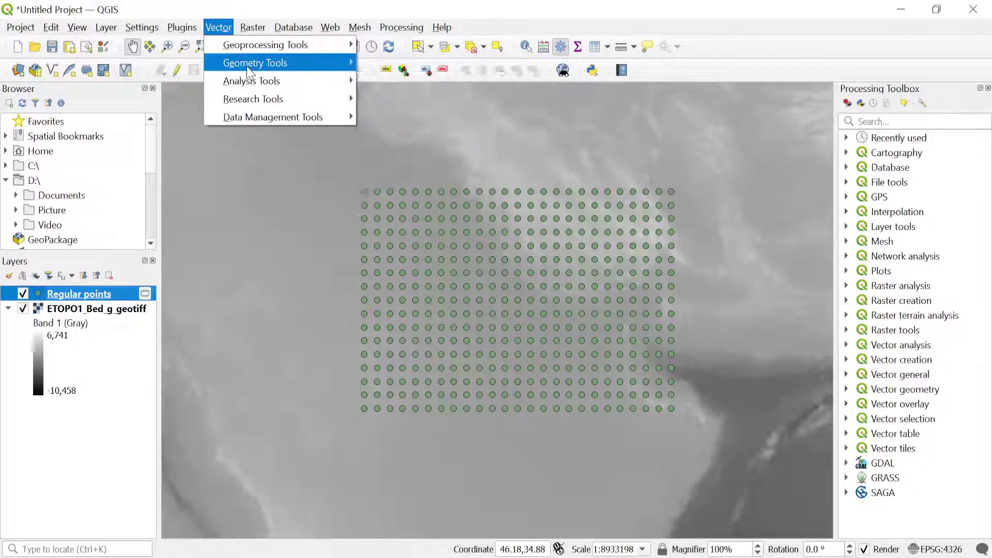
{"action": "mouse_move", "coordinate": [253, 65]}
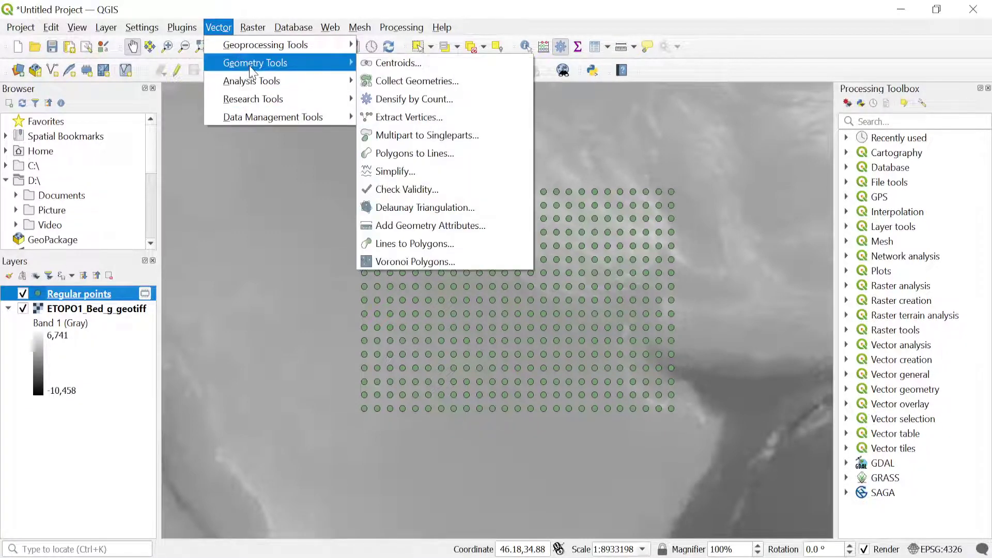
{"action": "left_click", "coordinate": [463, 225]}
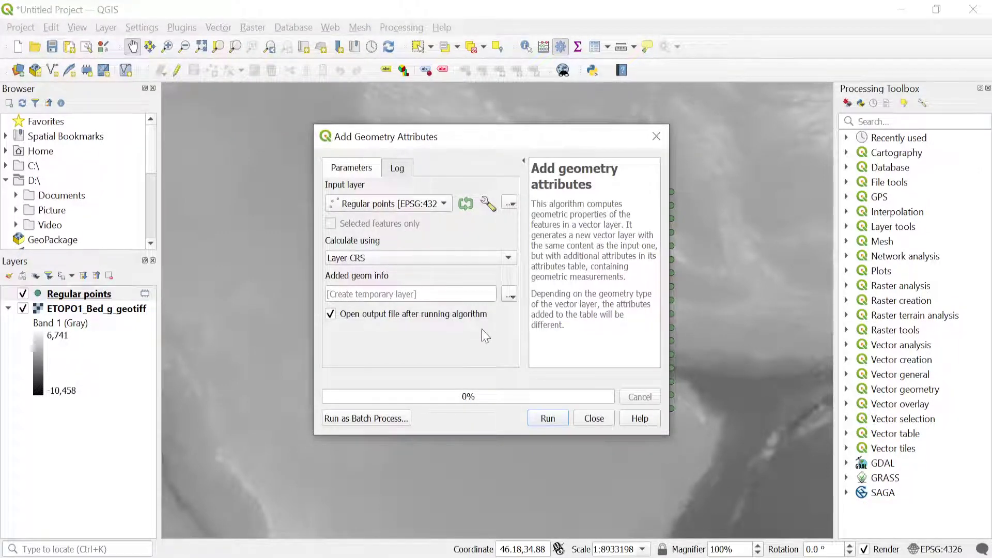
{"action": "left_click", "coordinate": [593, 420]}
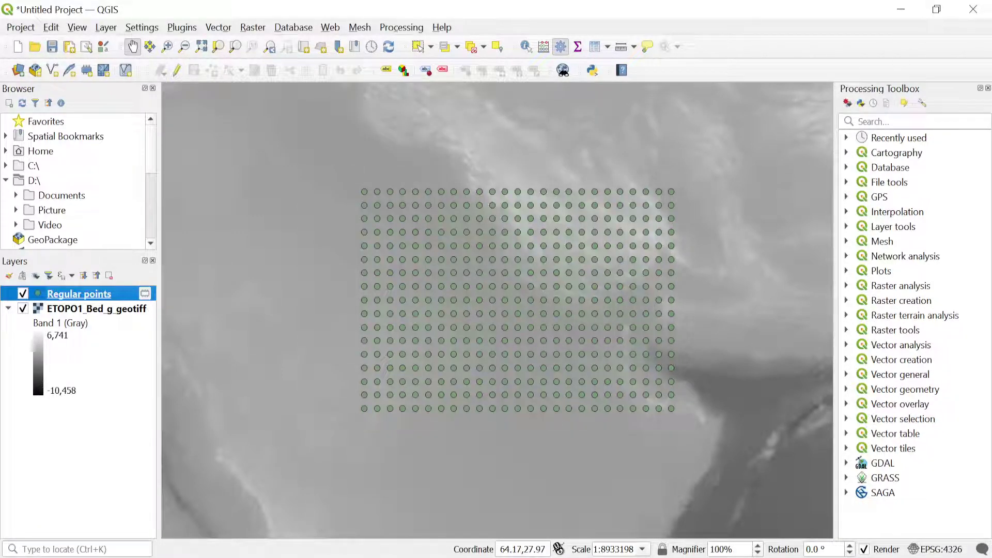
Search the Processing Toolbox for "x/y" and view the settings of the Add X/Y fields to layer tool
{"action": "left_click", "coordinate": [878, 122]}
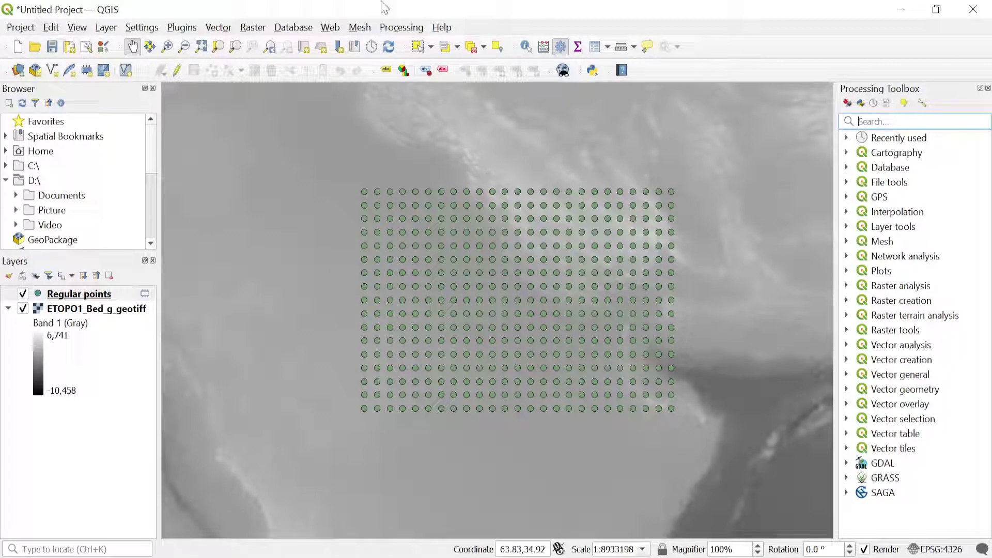
{"action": "left_click", "coordinate": [403, 29]}
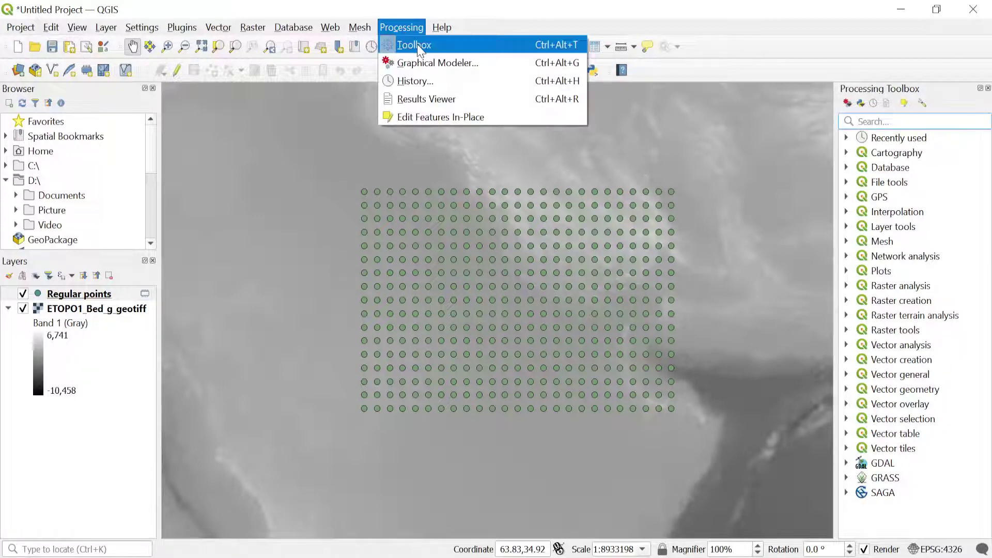
{"action": "left_click", "coordinate": [417, 45]}
{"action": "left_click", "coordinate": [403, 27]}
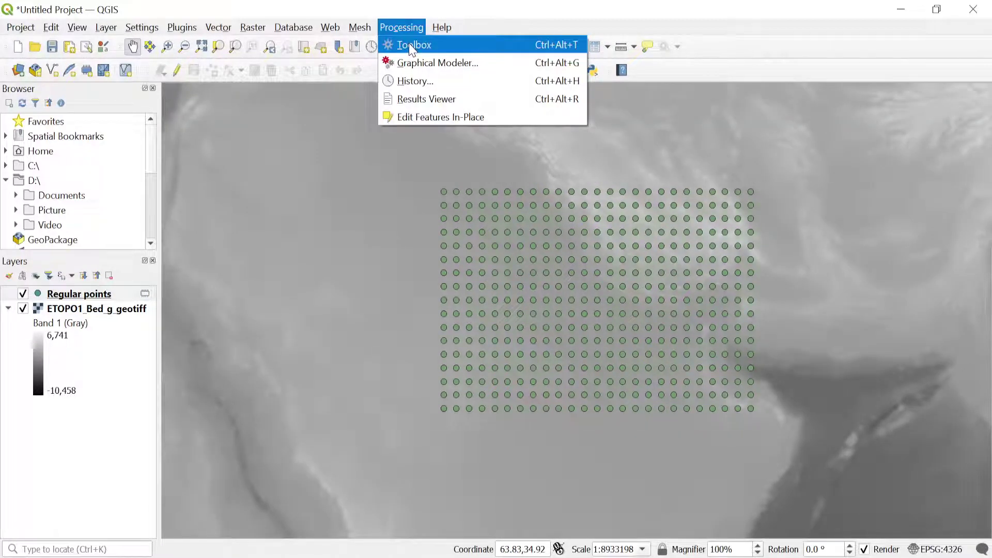
{"action": "left_click", "coordinate": [412, 45]}
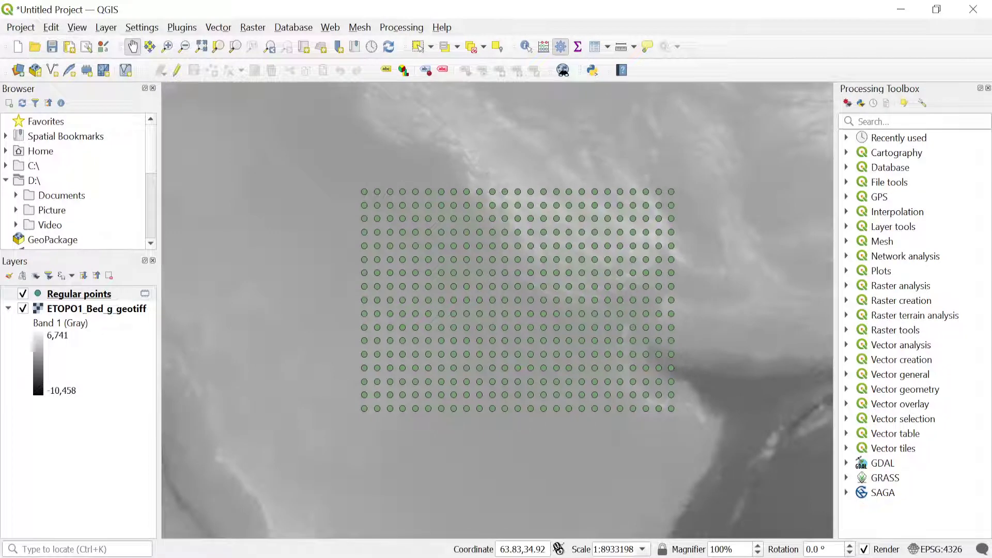
{"action": "type", "text": "x/y"}
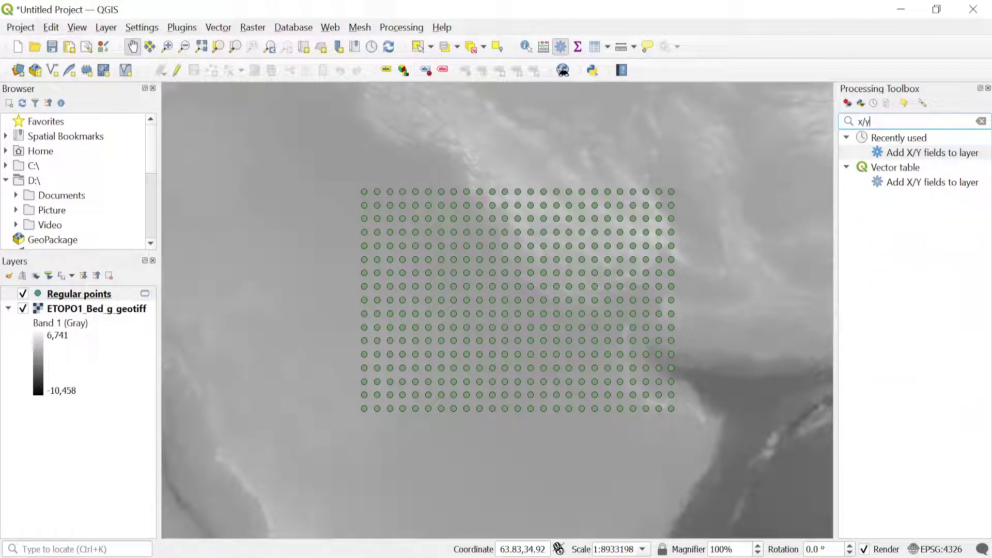
{"action": "double_click", "coordinate": [922, 154]}
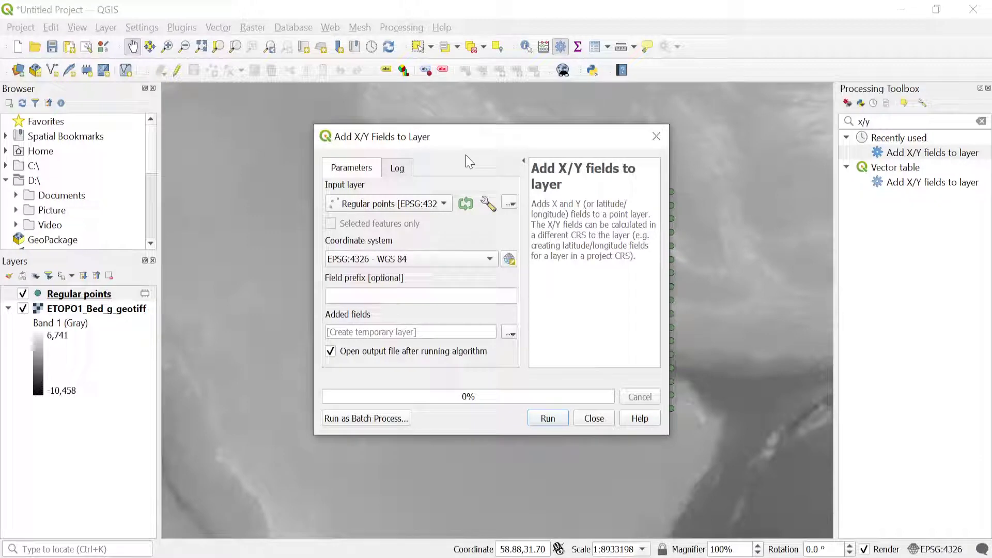
{"action": "left_click", "coordinate": [594, 419]}
Run Add Geometry Attributes on the Regular points layer, calculating with the Layer CRS and outputting to a temporary layer
{"action": "left_click", "coordinate": [218, 27]}
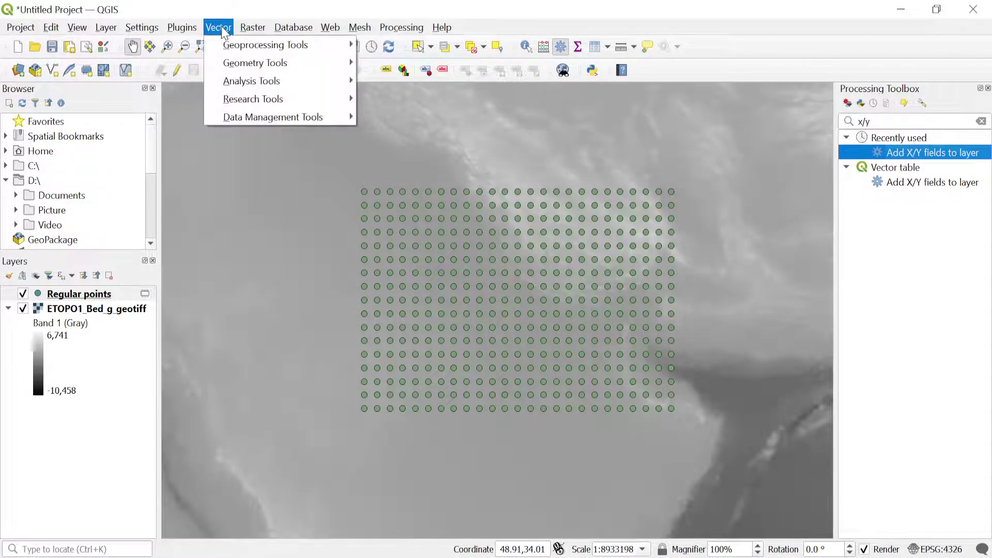
{"action": "mouse_move", "coordinate": [238, 64]}
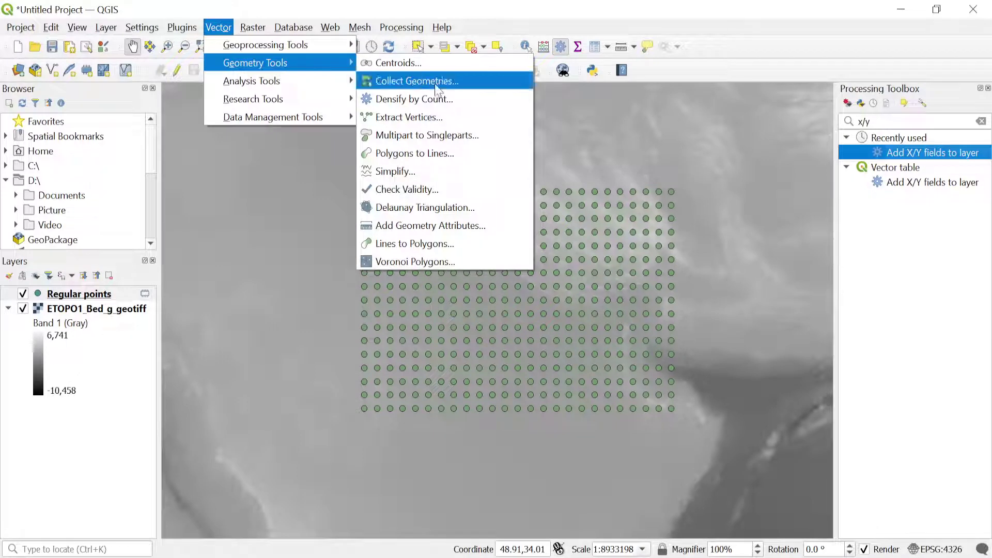
{"action": "left_click", "coordinate": [474, 229]}
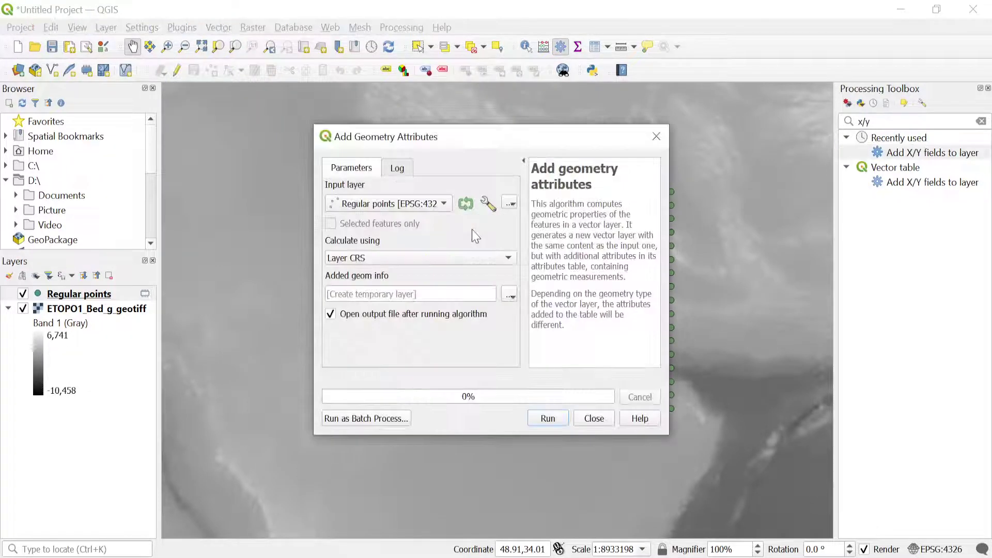
{"action": "left_click", "coordinate": [445, 209]}
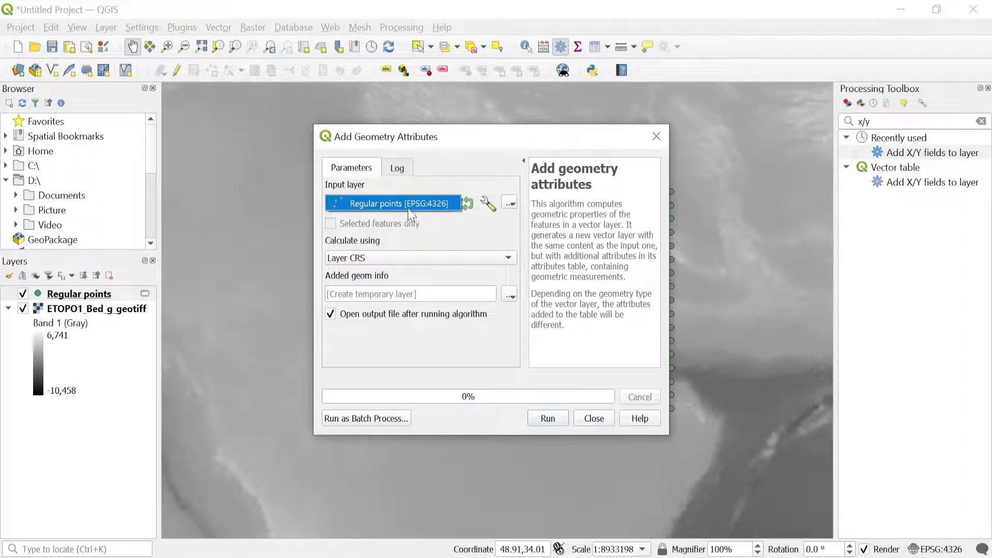
{"action": "left_click", "coordinate": [452, 244]}
{"action": "left_click", "coordinate": [509, 261]}
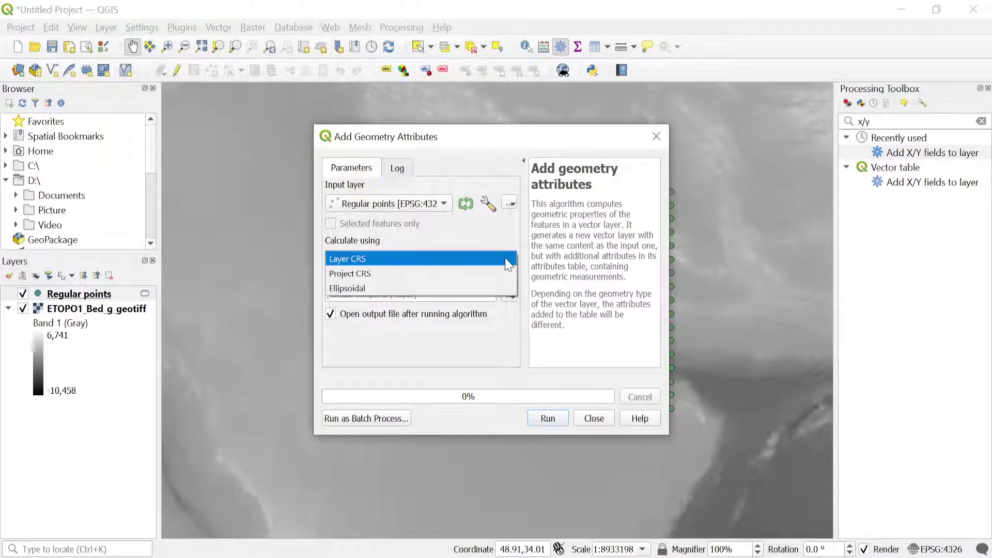
{"action": "left_click", "coordinate": [462, 234]}
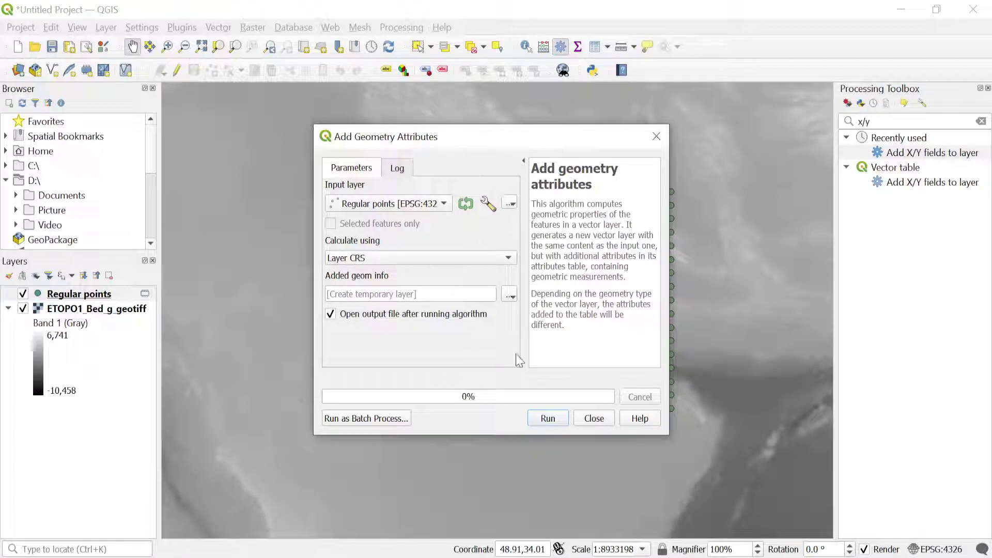
{"action": "left_click", "coordinate": [548, 418]}
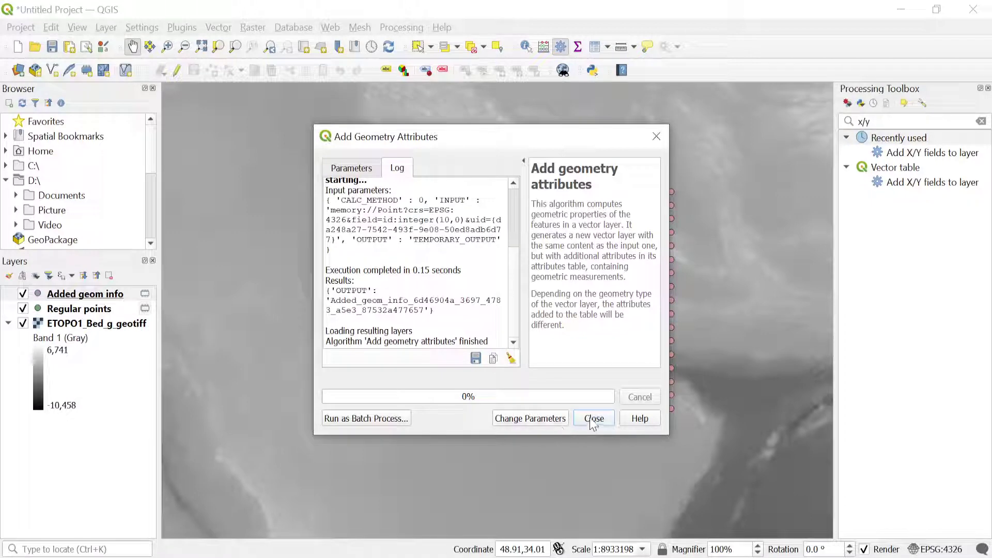
Delete the id field from the attribute table of the Added geom info layer and save the edits
{"action": "left_click", "coordinate": [593, 420]}
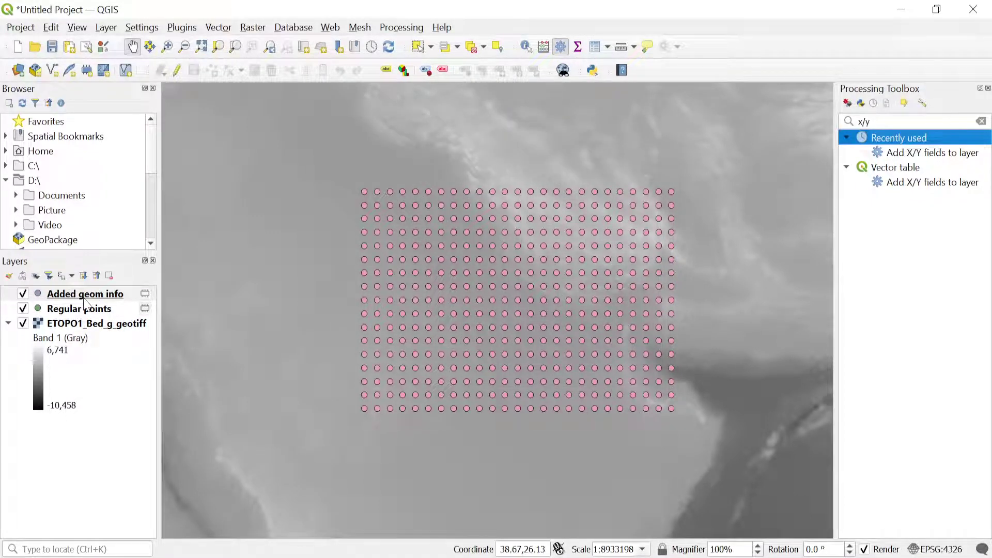
{"action": "left_click", "coordinate": [85, 296]}
{"action": "right_click", "coordinate": [85, 296]}
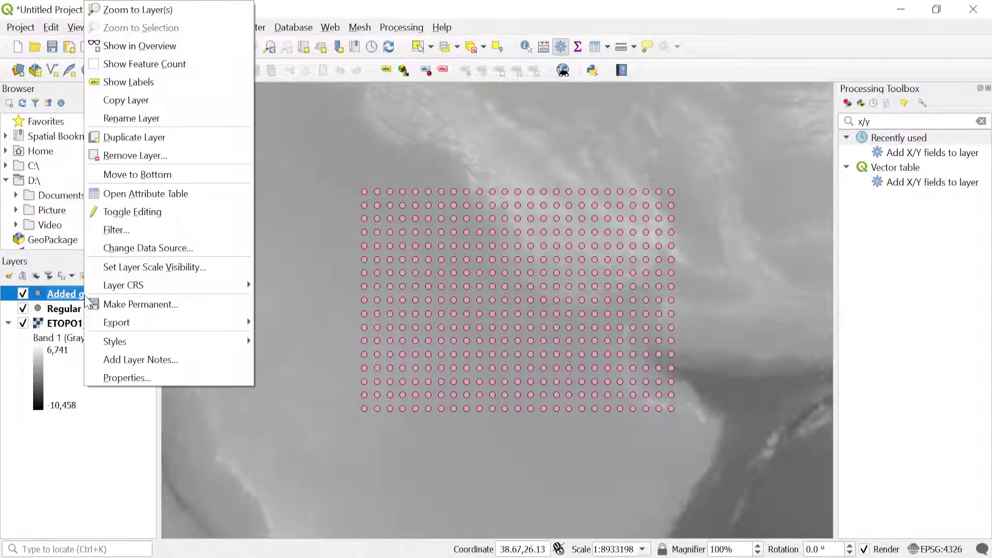
{"action": "left_click", "coordinate": [143, 199]}
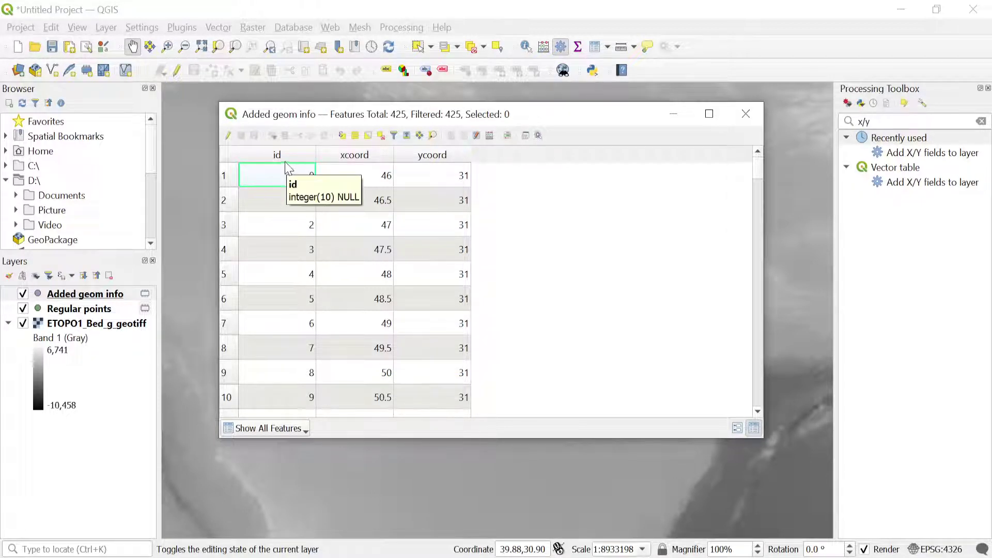
{"action": "left_click", "coordinate": [228, 136]}
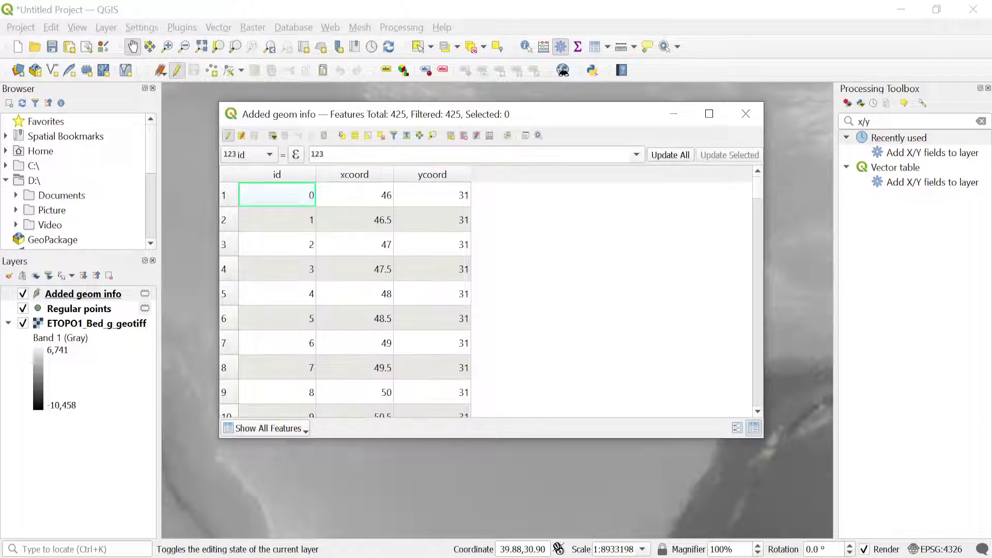
{"action": "left_click", "coordinate": [464, 136]}
{"action": "left_click", "coordinate": [398, 211]}
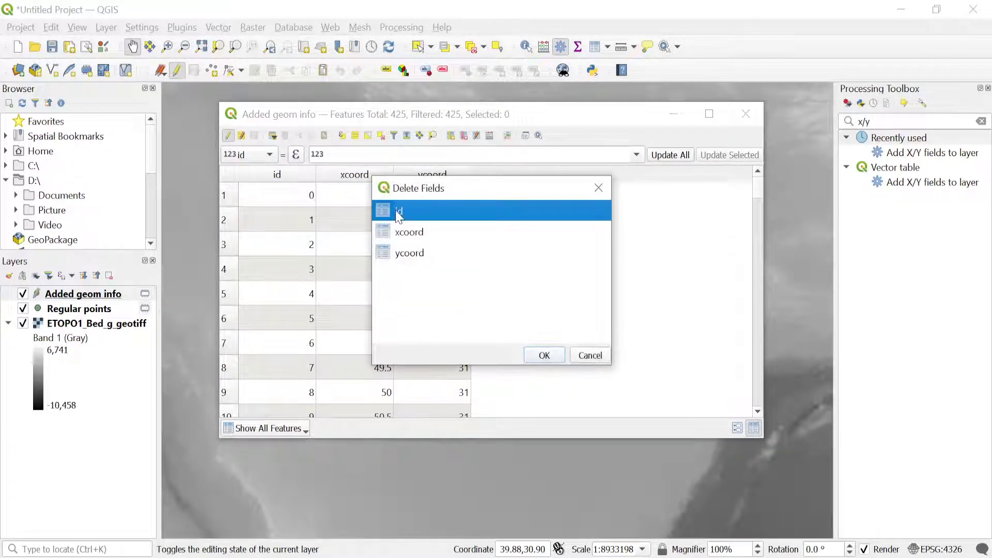
{"action": "left_click", "coordinate": [548, 355]}
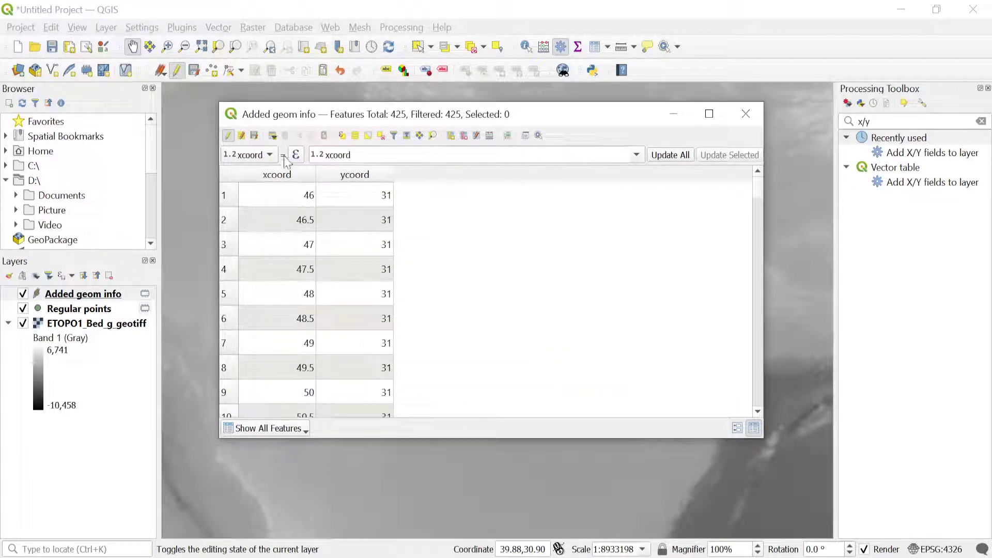
{"action": "left_click", "coordinate": [254, 136]}
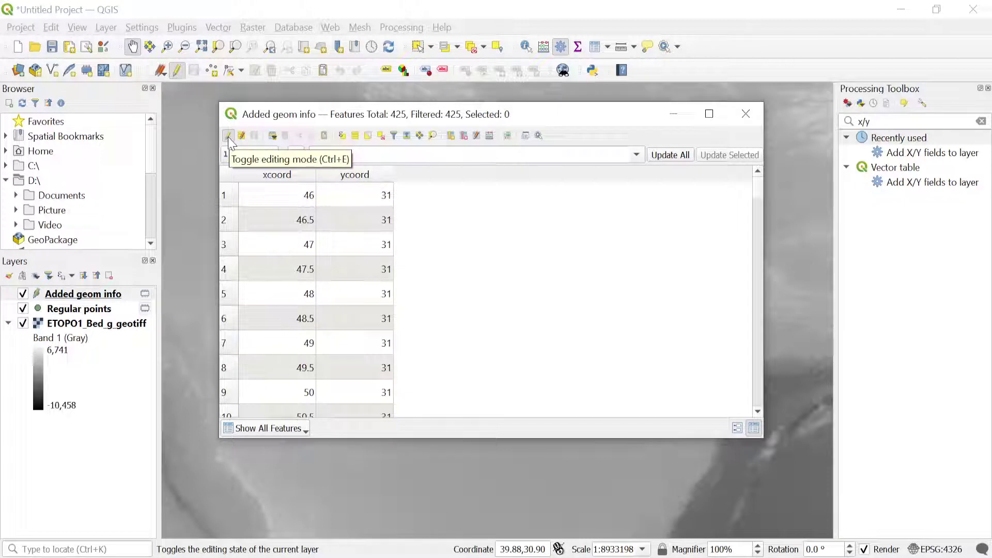
{"action": "left_click", "coordinate": [228, 136]}
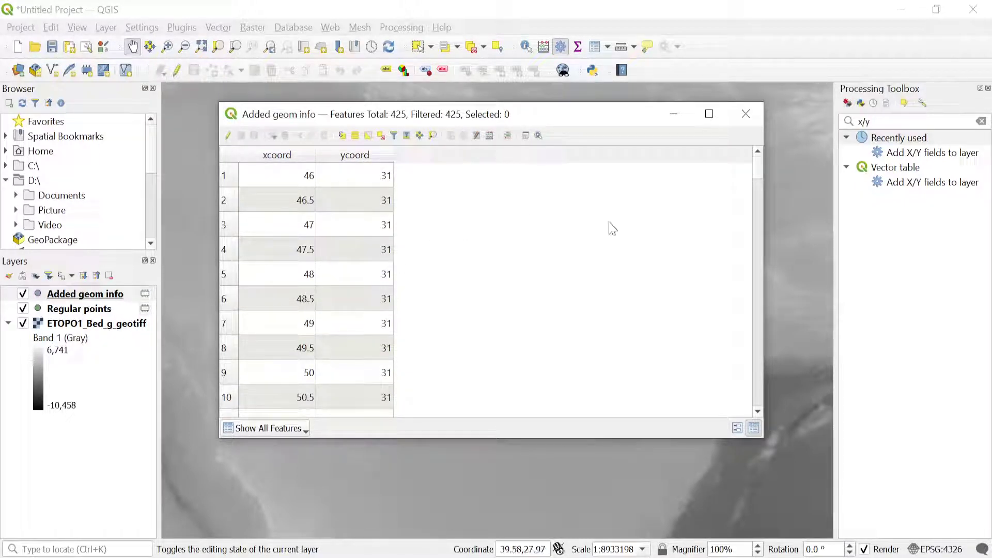
{"action": "left_click", "coordinate": [745, 114]}
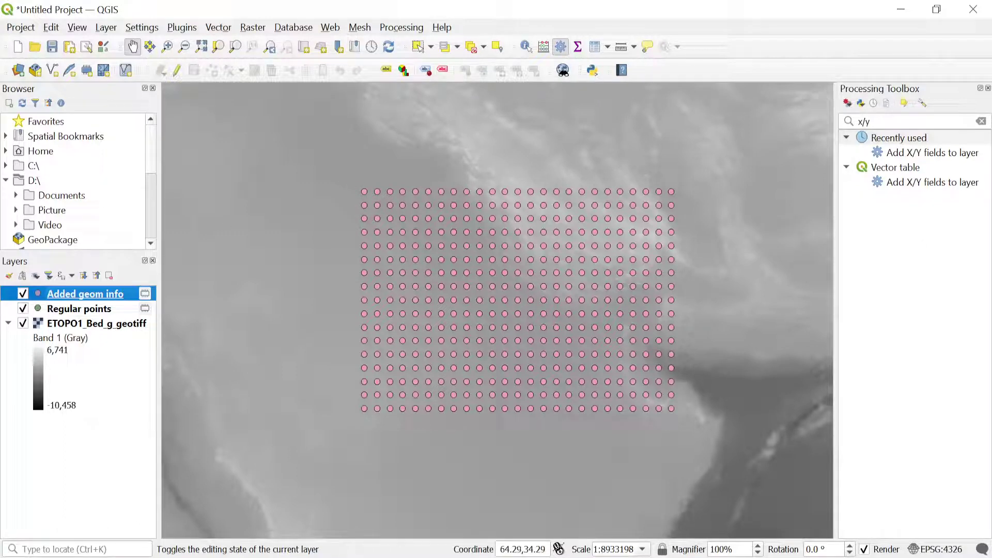
Run Sample Raster Values on Added geom info with the ETOPO1_Bed_g_geotiff raster, column prefix SAMPLE_ and a temporary output layer
{"action": "left_click", "coordinate": [981, 121]}
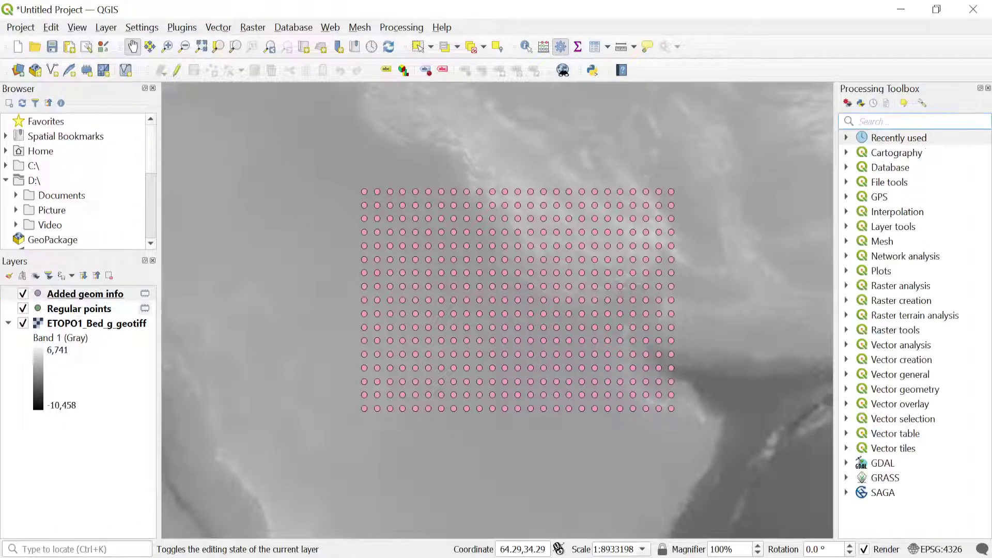
{"action": "type", "text": "sampl"}
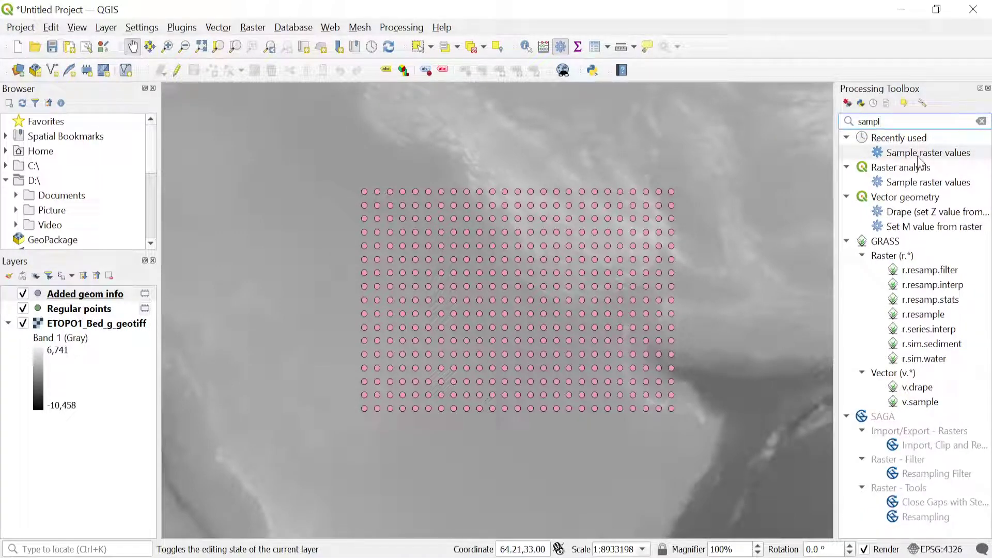
{"action": "double_click", "coordinate": [916, 156]}
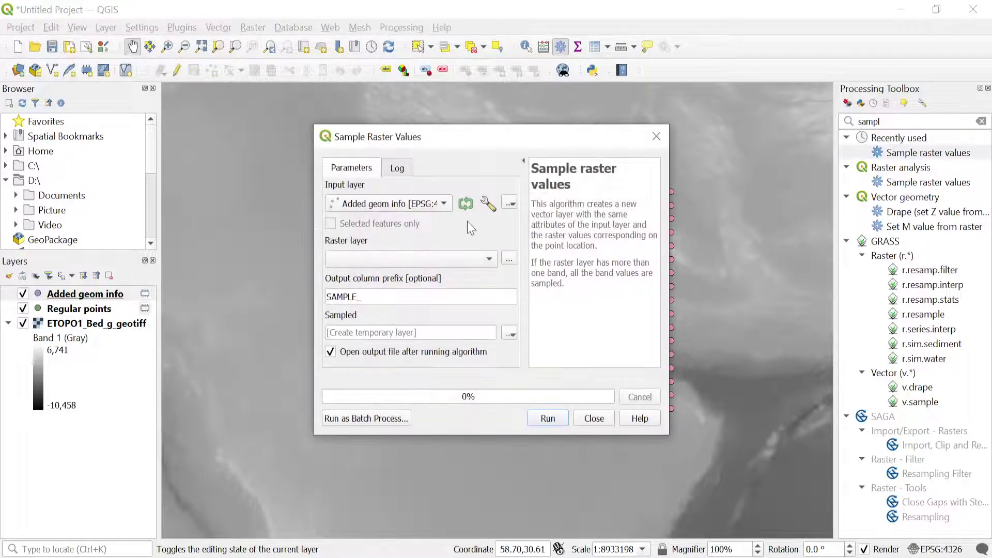
{"action": "left_click", "coordinate": [443, 204]}
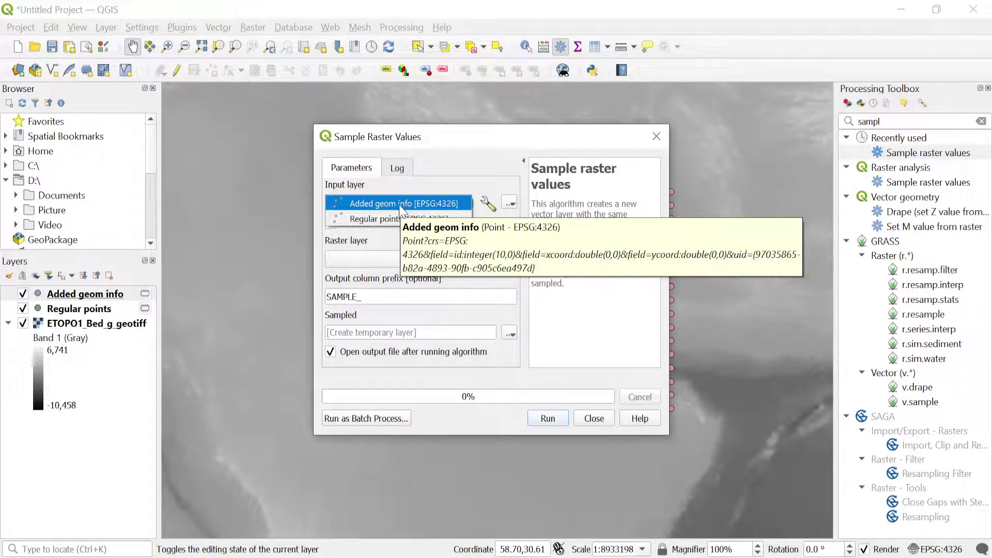
{"action": "left_click", "coordinate": [380, 205]}
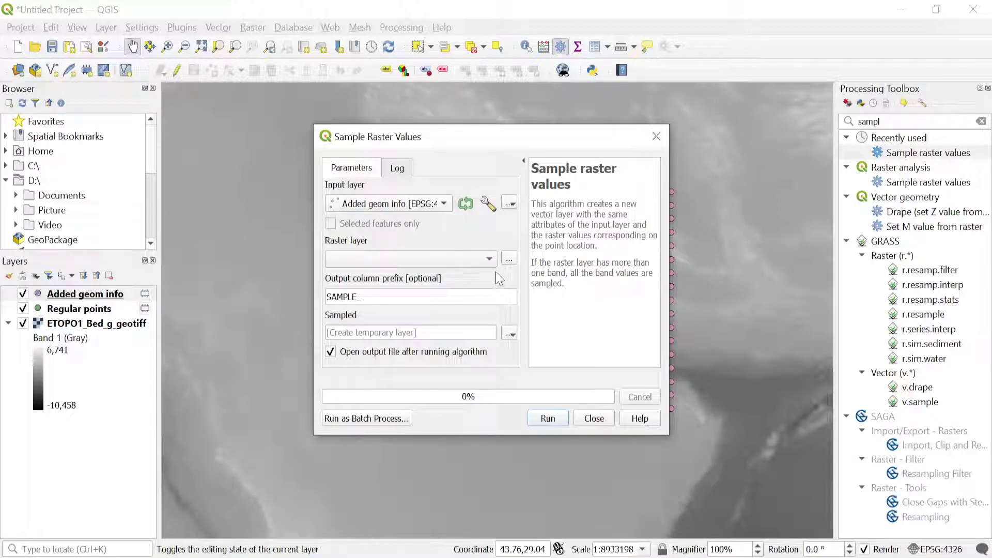
{"action": "scroll", "coordinate": [490, 259], "scroll_direction": "down", "scroll_amount": 1}
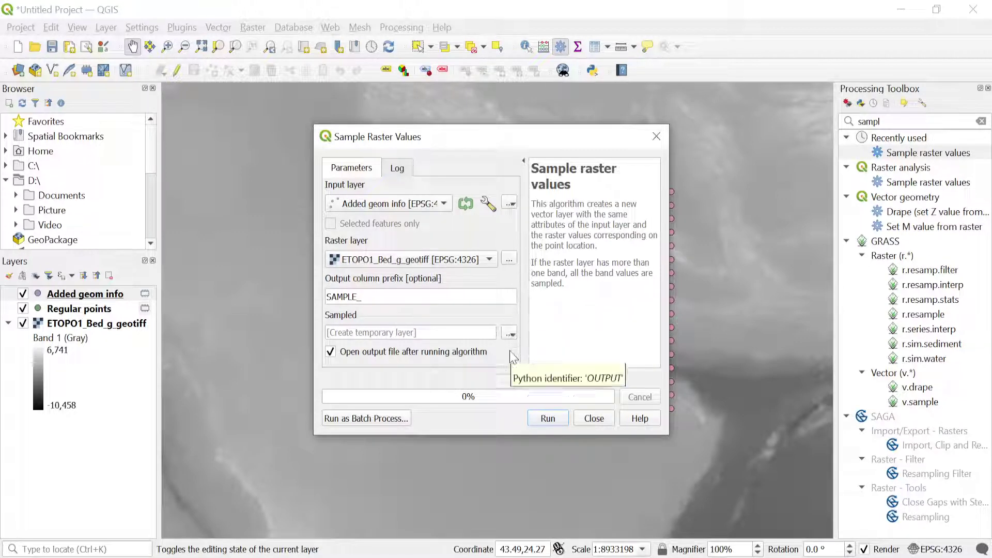
{"action": "left_click", "coordinate": [549, 419]}
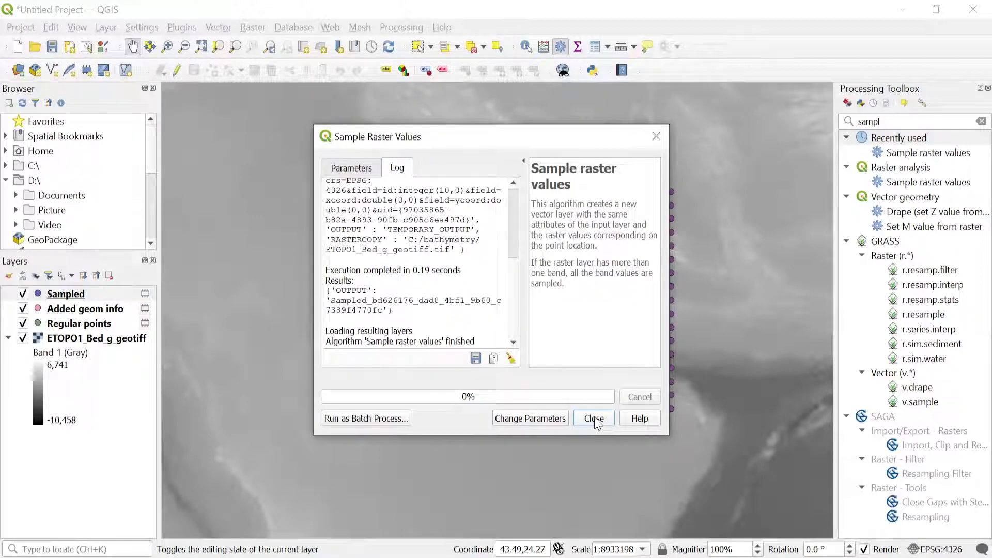
{"action": "left_click", "coordinate": [594, 420]}
Examine the coordinates and sampled raster values in the attribute table of the Sampled layer
{"action": "right_click", "coordinate": [62, 296]}
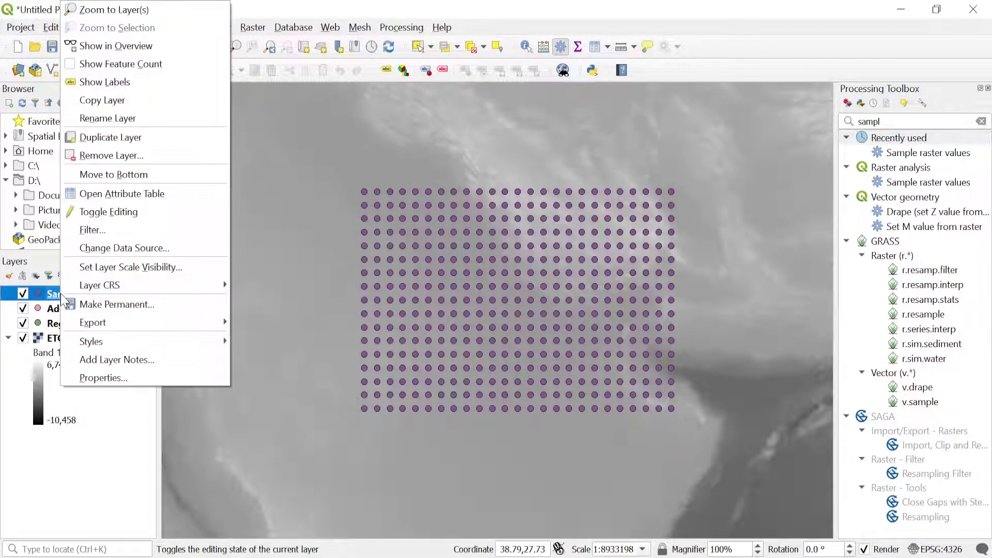
{"action": "left_click", "coordinate": [120, 199]}
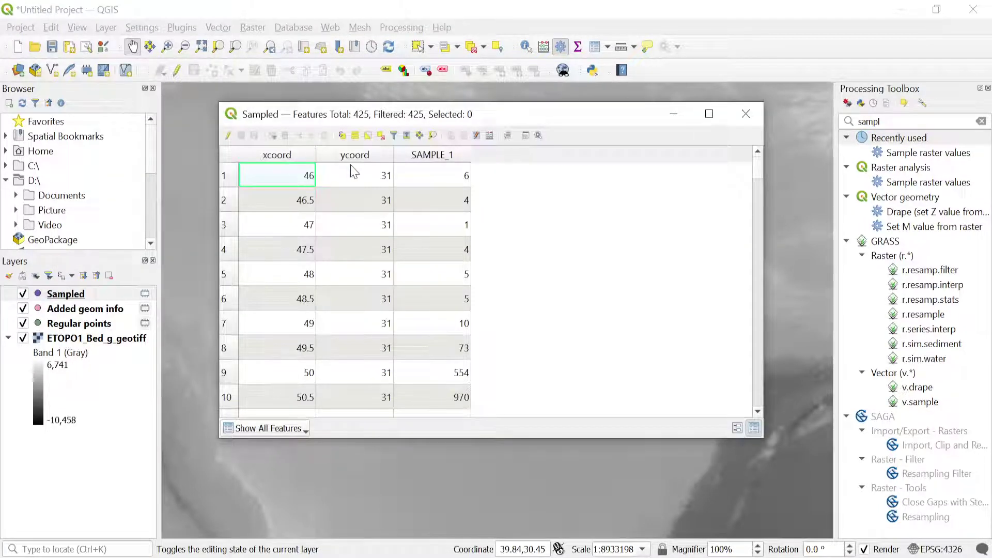
{"action": "scroll", "coordinate": [434, 304], "scroll_direction": "down", "scroll_amount": 16}
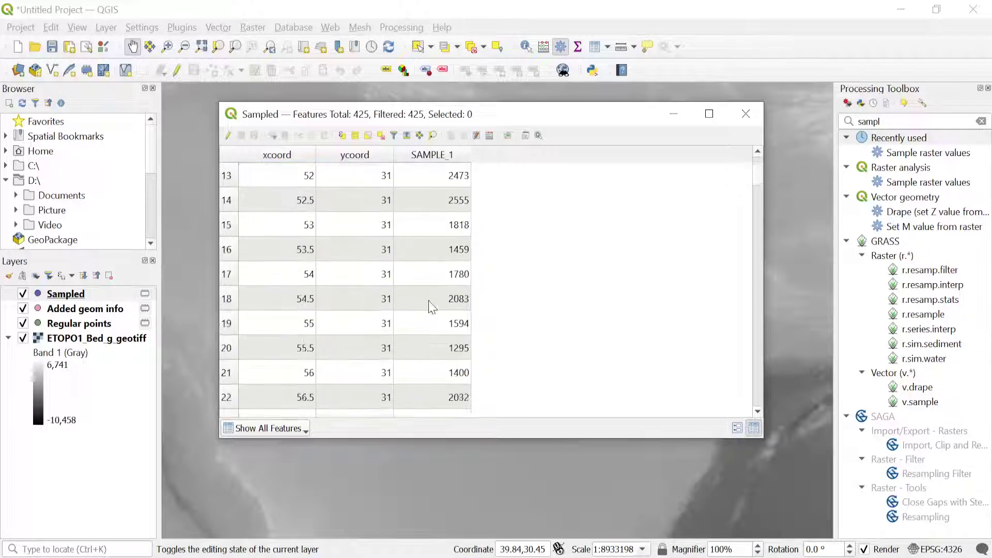
{"action": "scroll", "coordinate": [424, 305], "scroll_direction": "down", "scroll_amount": 3}
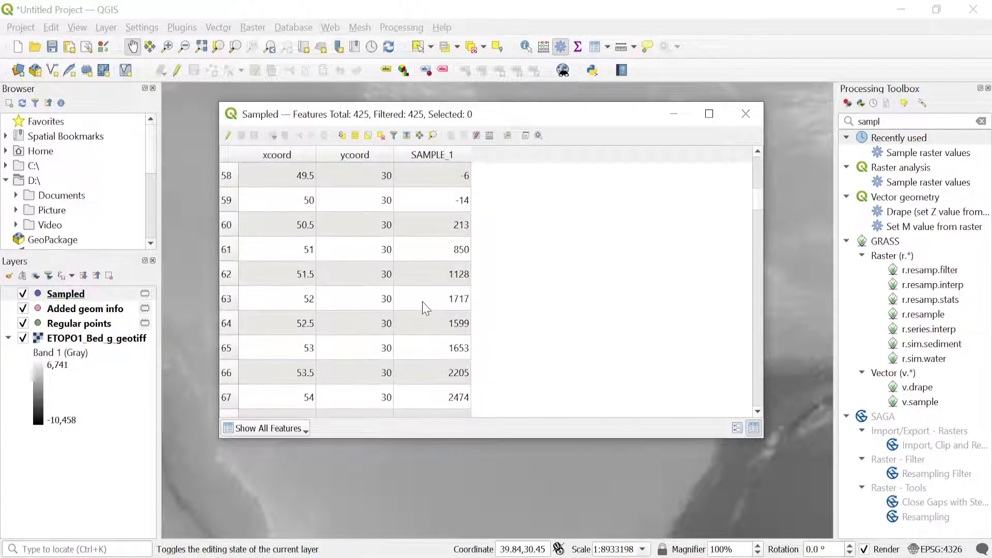
{"action": "scroll", "coordinate": [424, 306], "scroll_direction": "up", "scroll_amount": 2}
{"action": "left_click", "coordinate": [746, 114]}
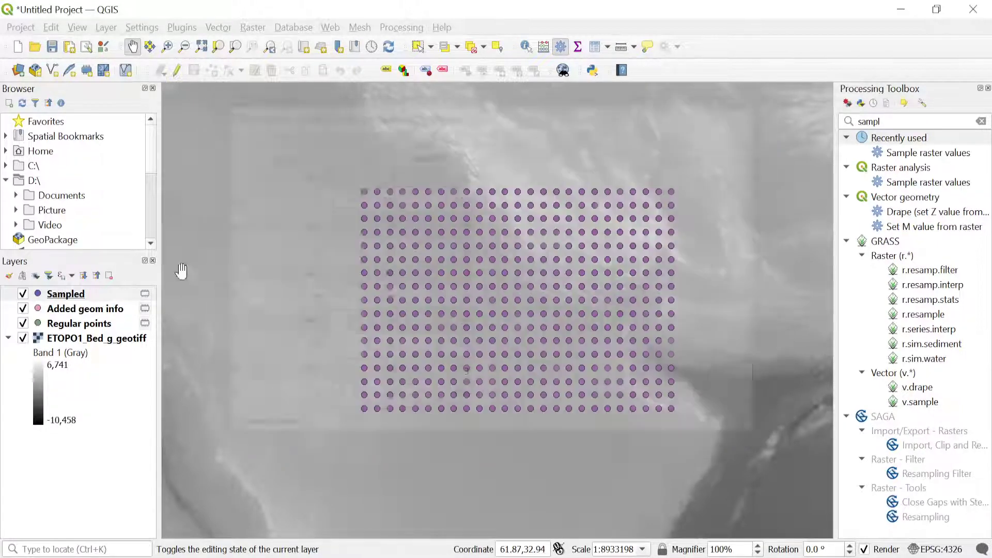
Open the properties of the Sampled layer and check its assigned CRS and its list of fields
{"action": "left_click", "coordinate": [58, 297]}
{"action": "right_click", "coordinate": [61, 303]}
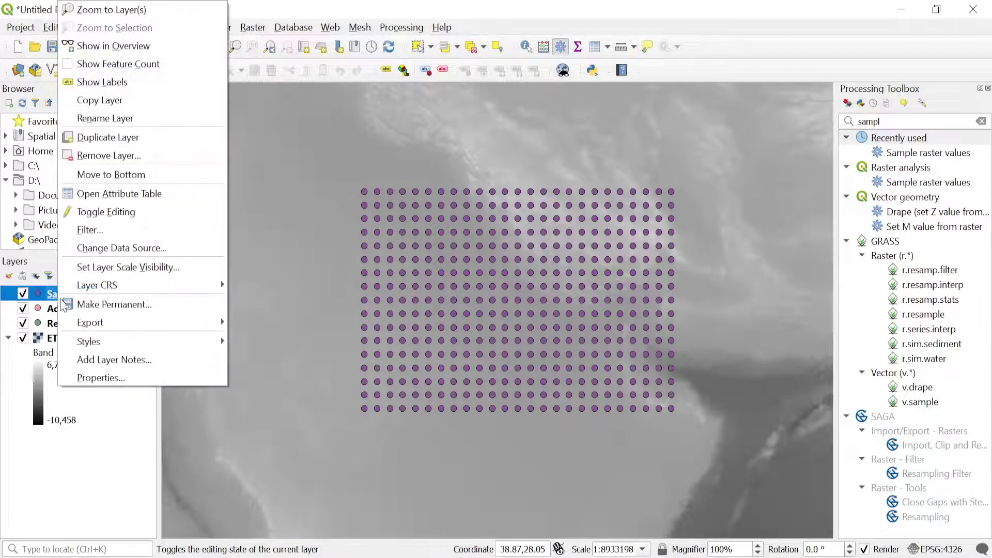
{"action": "left_click", "coordinate": [106, 379]}
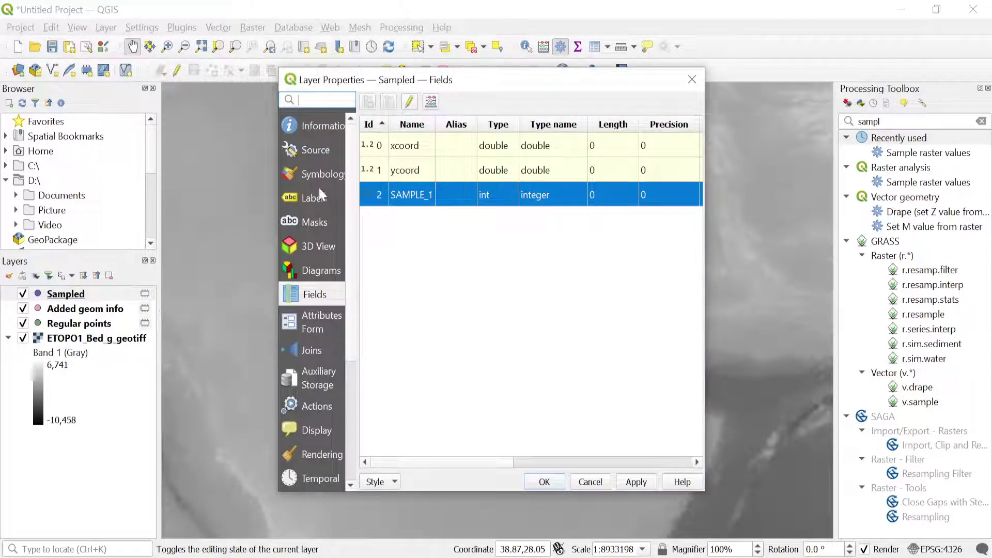
{"action": "left_click", "coordinate": [306, 152]}
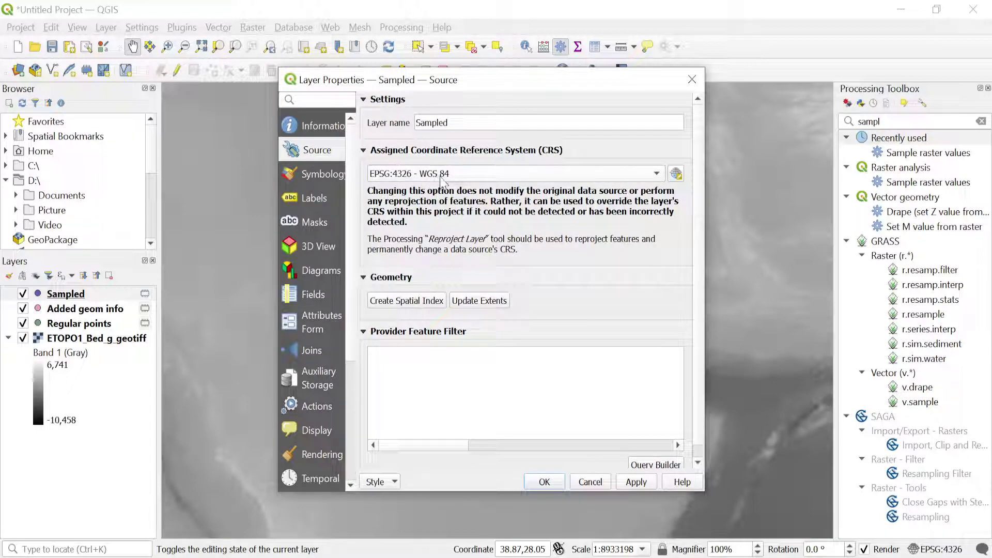
{"action": "left_click", "coordinate": [314, 292]}
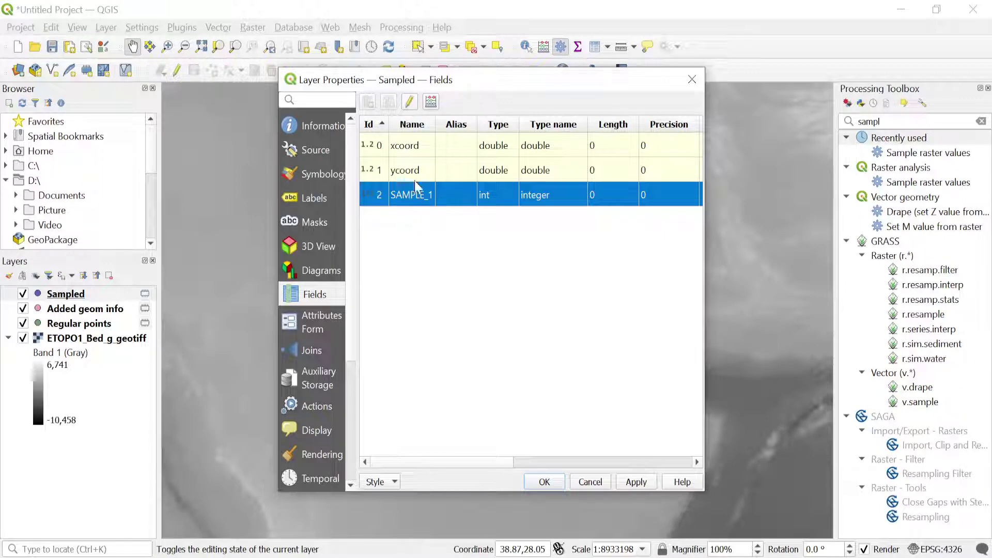
Rename the Sampled layer's fields xcoord, ycoord and SAMPLE_1 as x, y and z, and save the edits
{"action": "left_click", "coordinate": [409, 104]}
{"action": "left_click", "coordinate": [407, 154]}
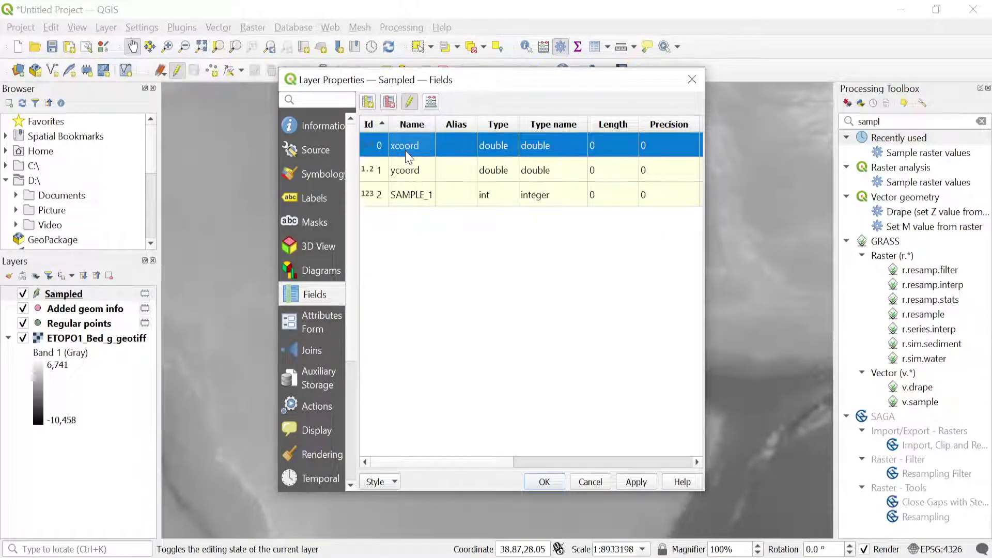
{"action": "double_click", "coordinate": [407, 151]}
{"action": "type", "text": "x"}
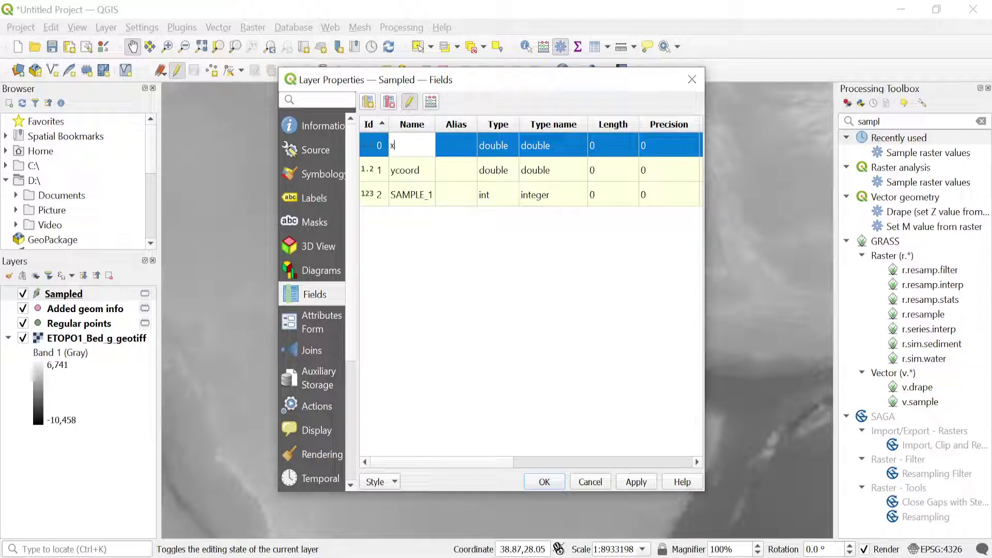
{"action": "double_click", "coordinate": [408, 170]}
{"action": "type", "text": "y"}
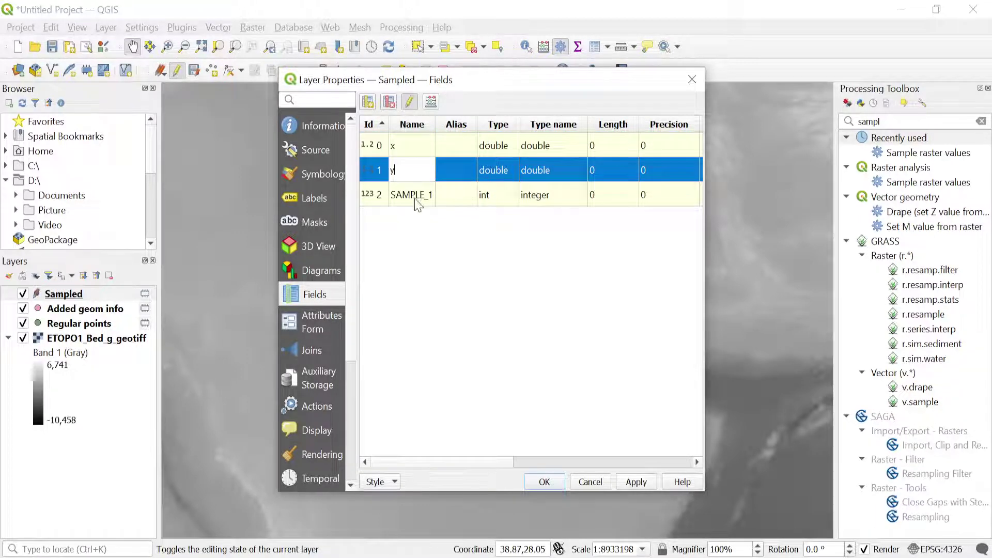
{"action": "double_click", "coordinate": [411, 195]}
{"action": "type", "text": "z"}
{"action": "left_click", "coordinate": [412, 234]}
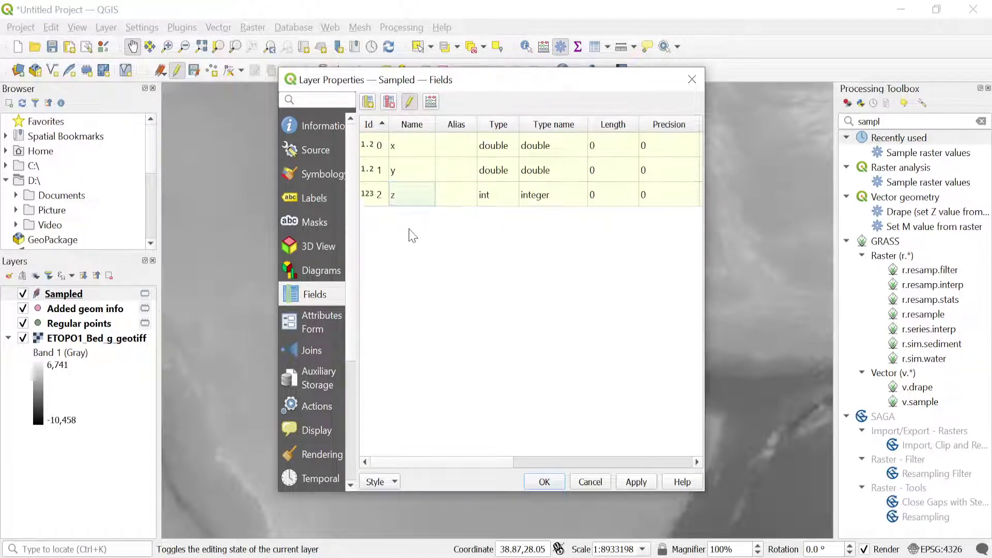
{"action": "left_click", "coordinate": [410, 102]}
{"action": "left_click", "coordinate": [499, 303]}
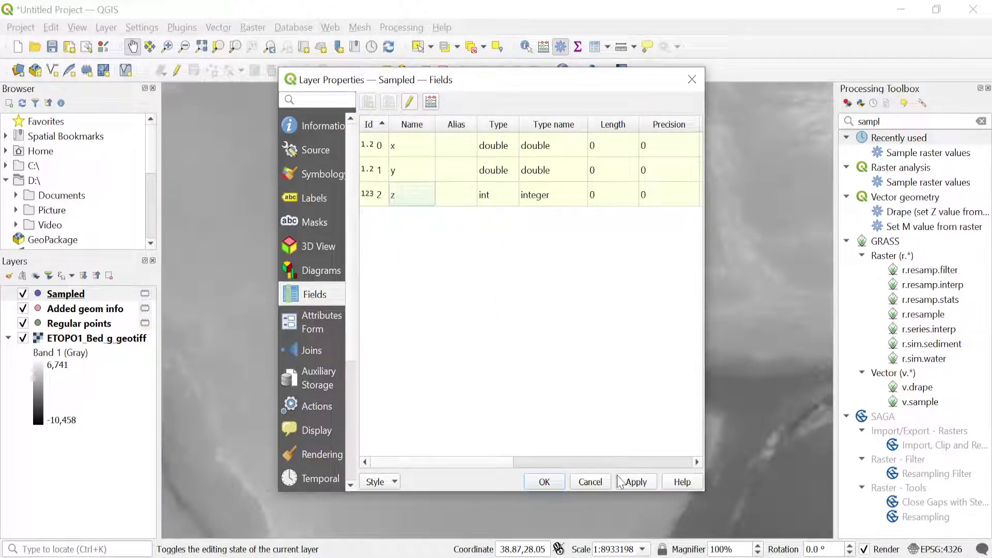
{"action": "left_click", "coordinate": [545, 482]}
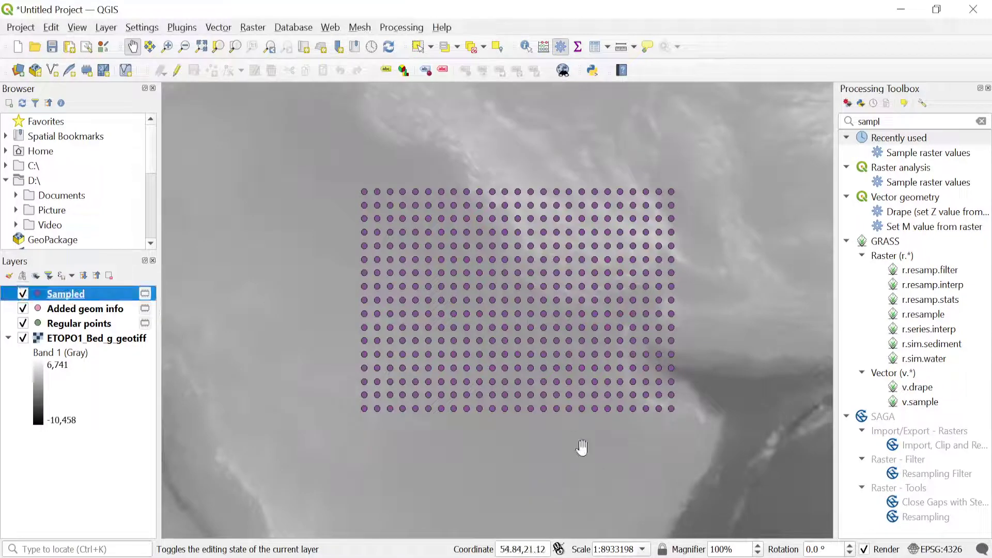
Check the renamed fields in the attribute table of the Sampled layer
{"action": "right_click", "coordinate": [67, 300]}
{"action": "left_click", "coordinate": [136, 196]}
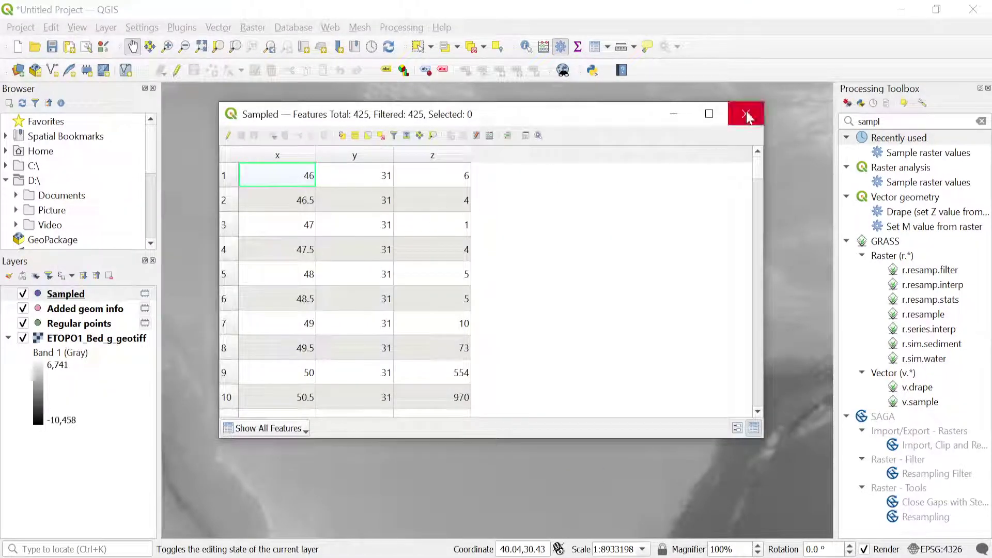
{"action": "left_click", "coordinate": [747, 116]}
Start exporting the Sampled layer's features and set the output format to Comma Separated Value [CSV]
{"action": "right_click", "coordinate": [68, 300]}
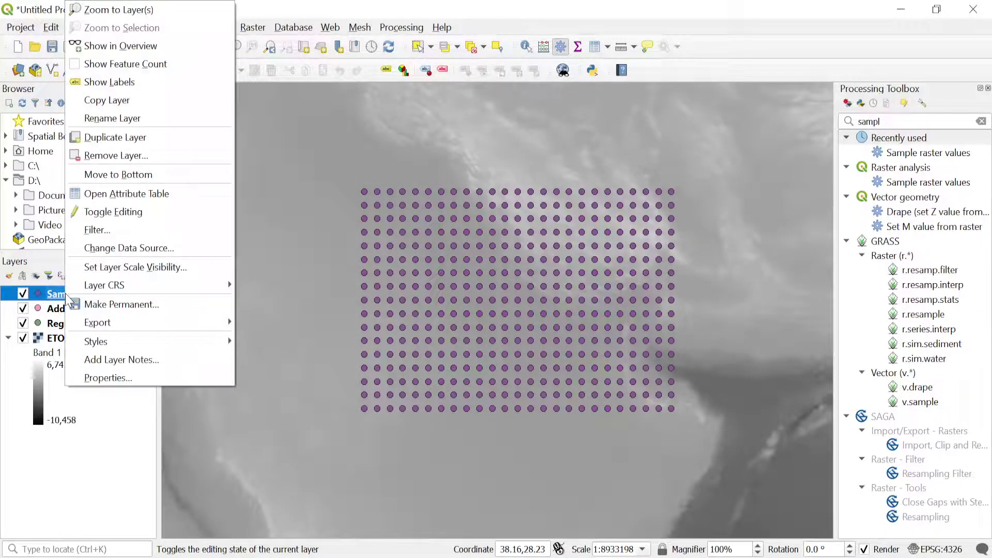
{"action": "mouse_move", "coordinate": [136, 326]}
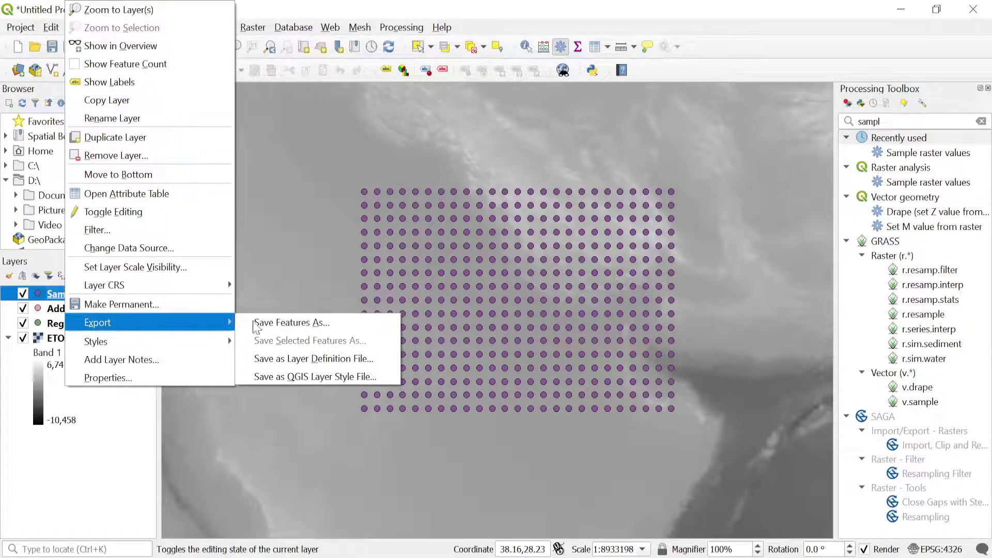
{"action": "left_click", "coordinate": [298, 325]}
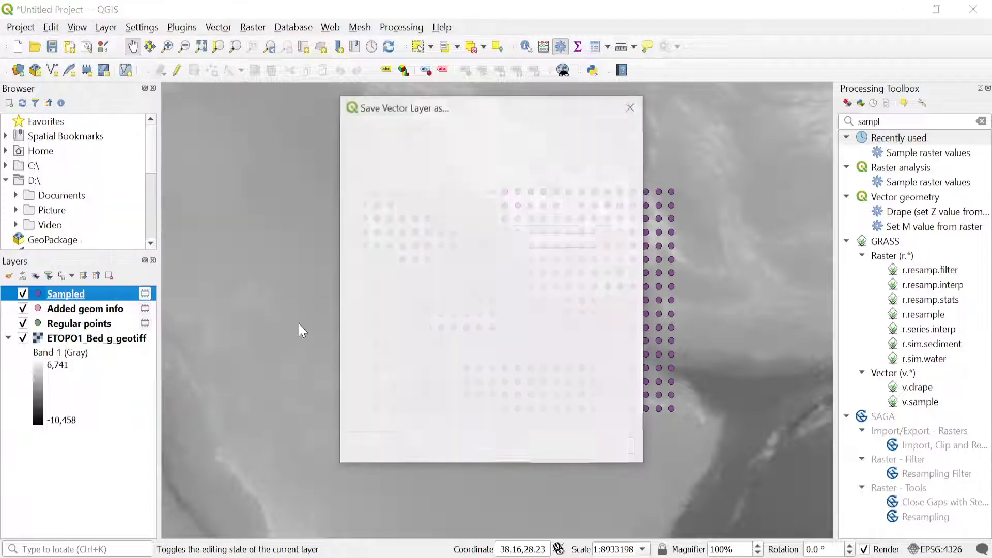
{"action": "left_click", "coordinate": [620, 142]}
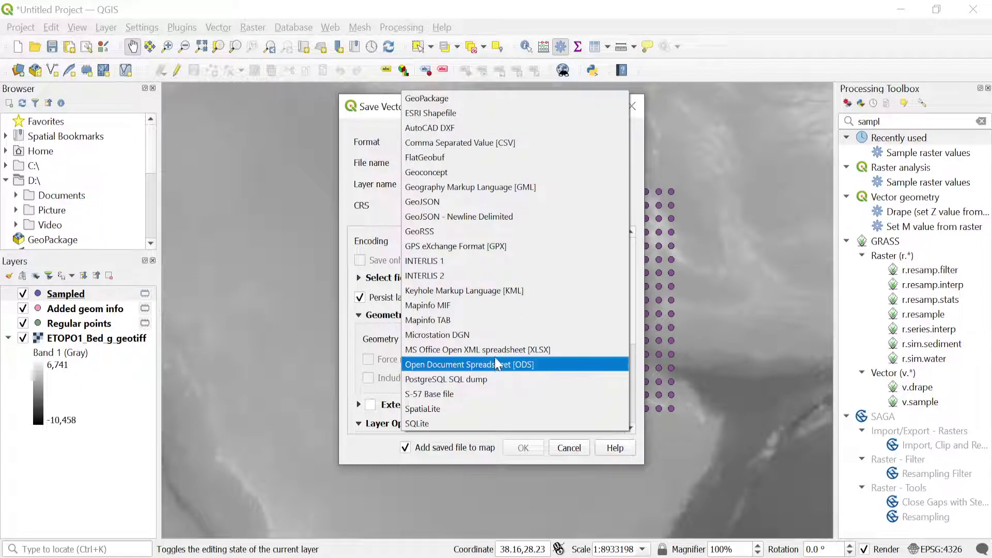
{"action": "left_click", "coordinate": [532, 147]}
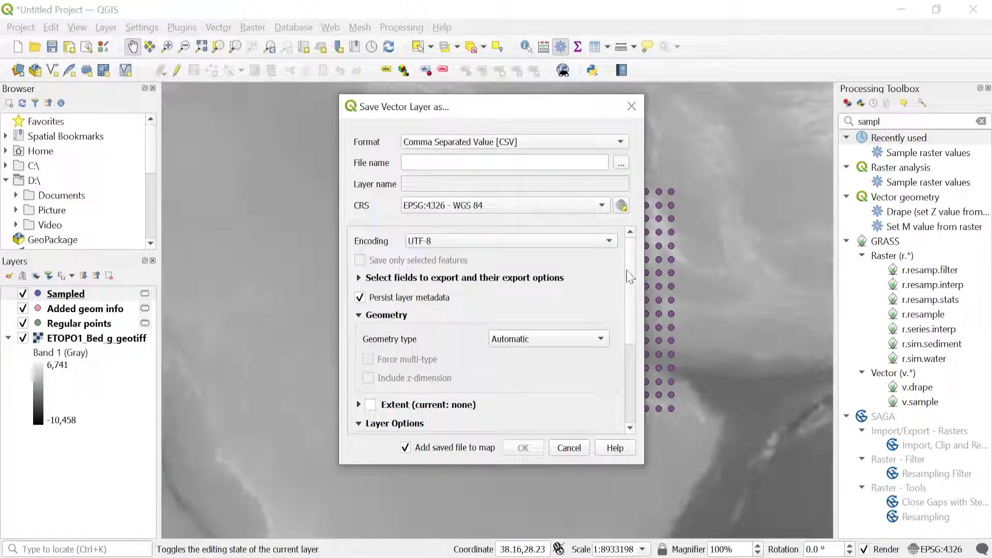
Export the layer to C:\bathymetry as Persian_Gulf.csv without adding the saved file to the map
{"action": "left_click", "coordinate": [621, 164]}
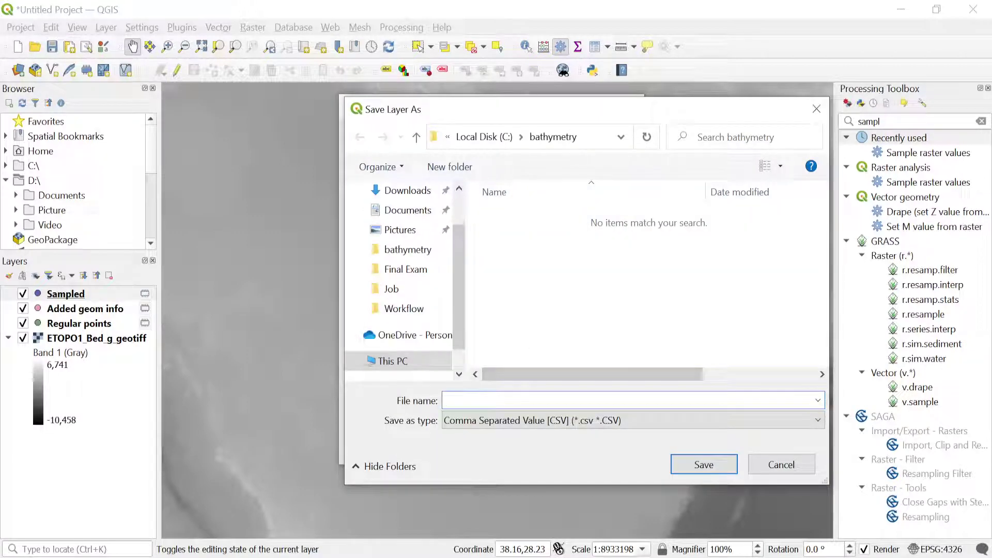
{"action": "type", "text": "Persian_Gulf"}
{"action": "left_click", "coordinate": [701, 465]}
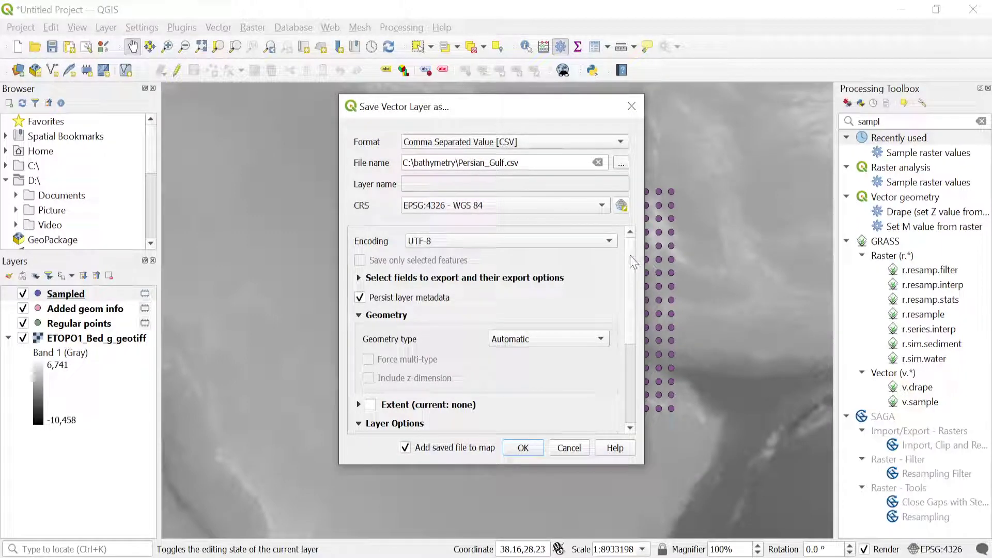
{"action": "left_click_drag", "start_coordinate": [634, 262], "coordinate": [632, 232]}
{"action": "left_click", "coordinate": [406, 448]}
{"action": "left_click", "coordinate": [523, 448]}
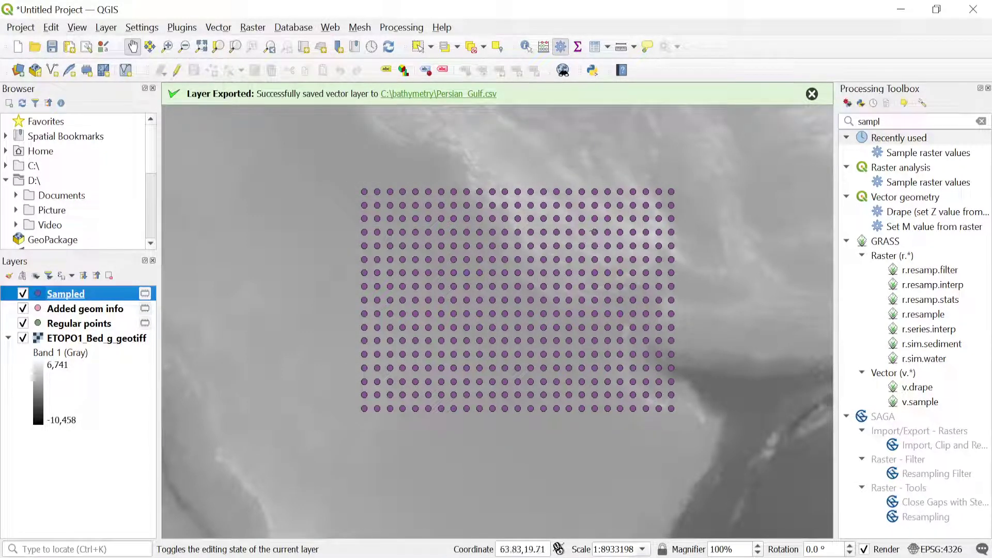
Open the exported Persian_Gulf.csv from its folder in Excel and examine its x, y and z columns
{"action": "left_click", "coordinate": [438, 93]}
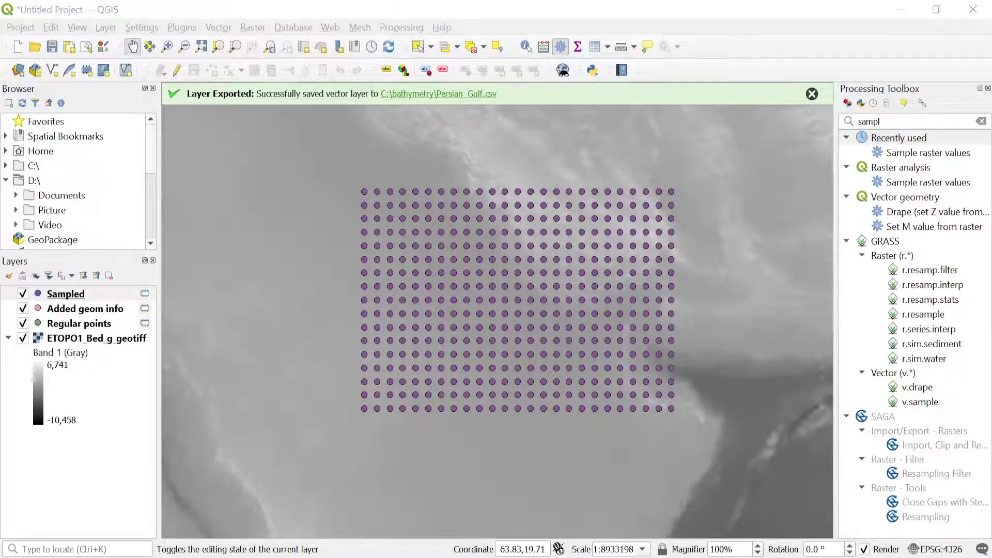
{"action": "double_click", "coordinate": [200, 236]}
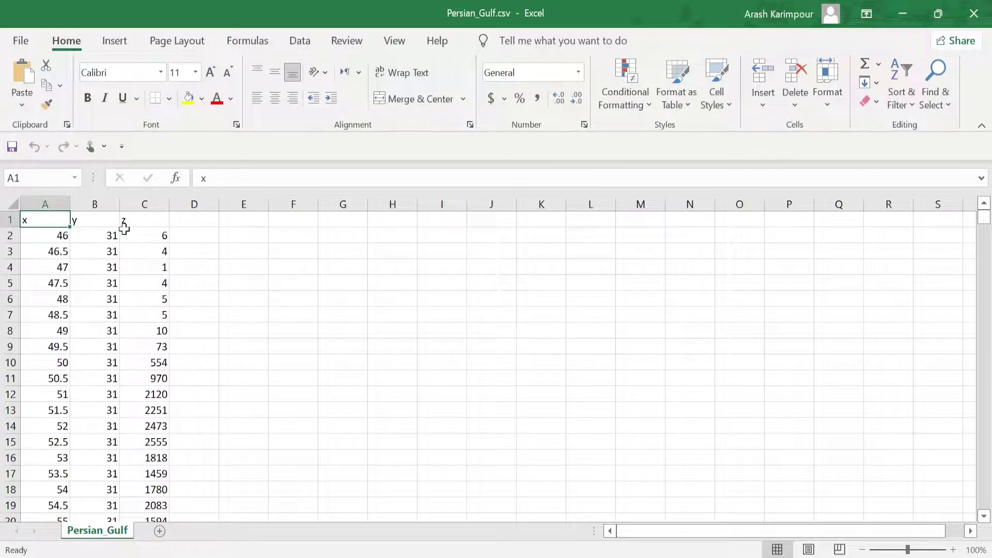
{"action": "scroll", "coordinate": [155, 310], "scroll_direction": "down", "scroll_amount": 15}
{"action": "scroll", "coordinate": [161, 311], "scroll_direction": "down", "scroll_amount": 1}
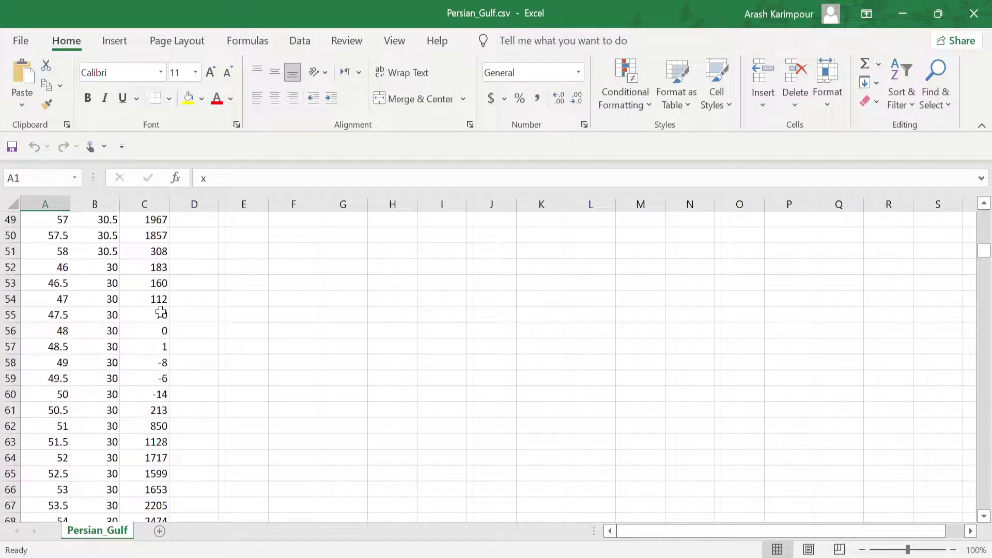